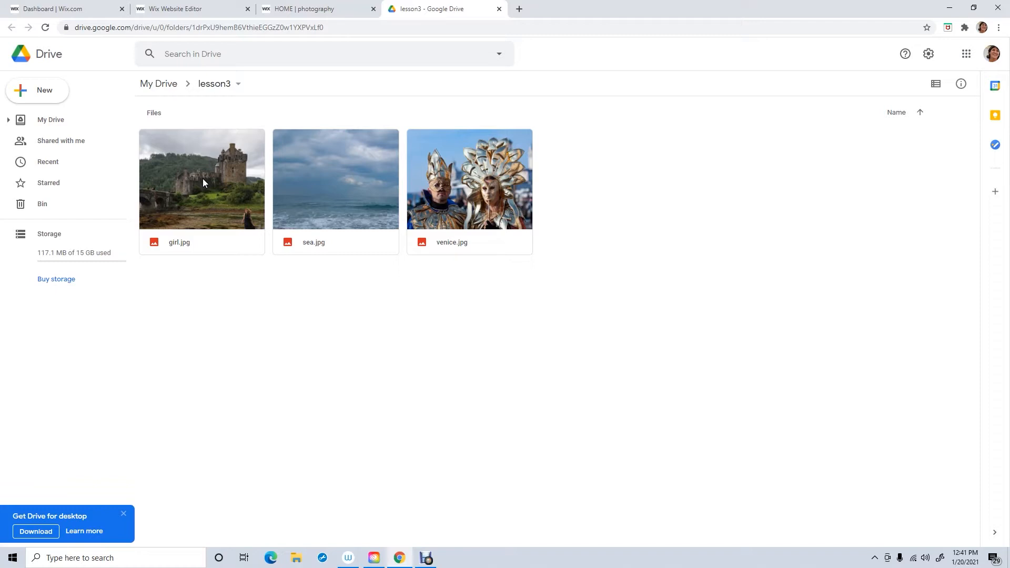
# - Download girl.jpg, sea.jpg and venice.jpg from the lesson3 folder in Google Drive
pyautogui.rightClick(203, 182)
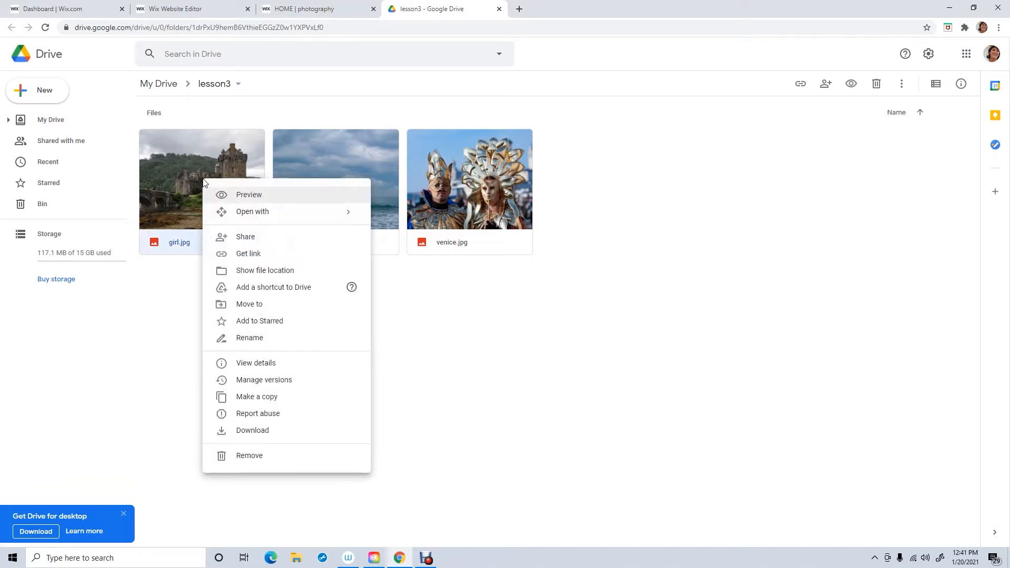
pyautogui.click(253, 433)
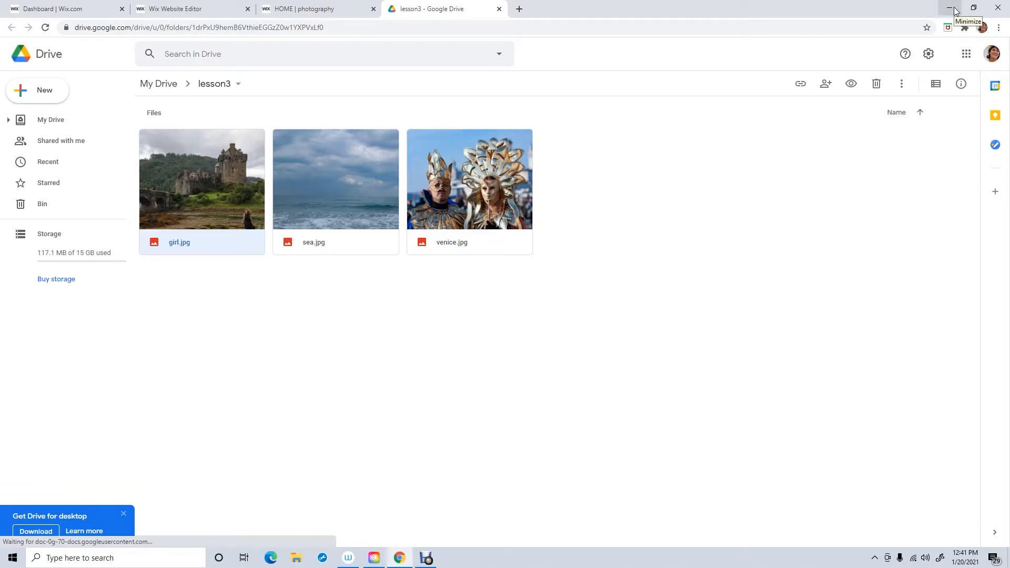
pyautogui.rightClick(368, 202)
pyautogui.click(416, 456)
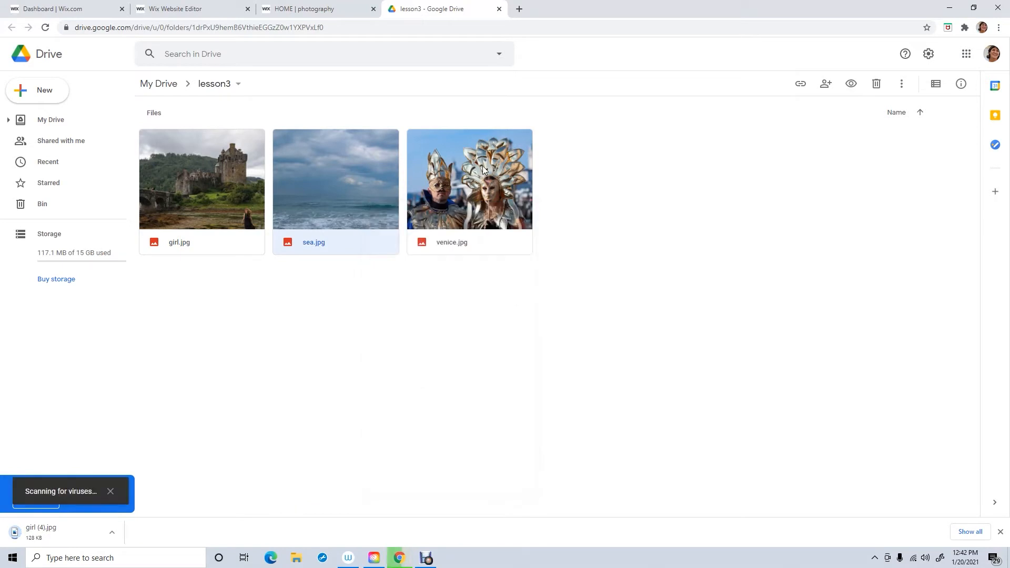
pyautogui.rightClick(481, 190)
pyautogui.click(529, 439)
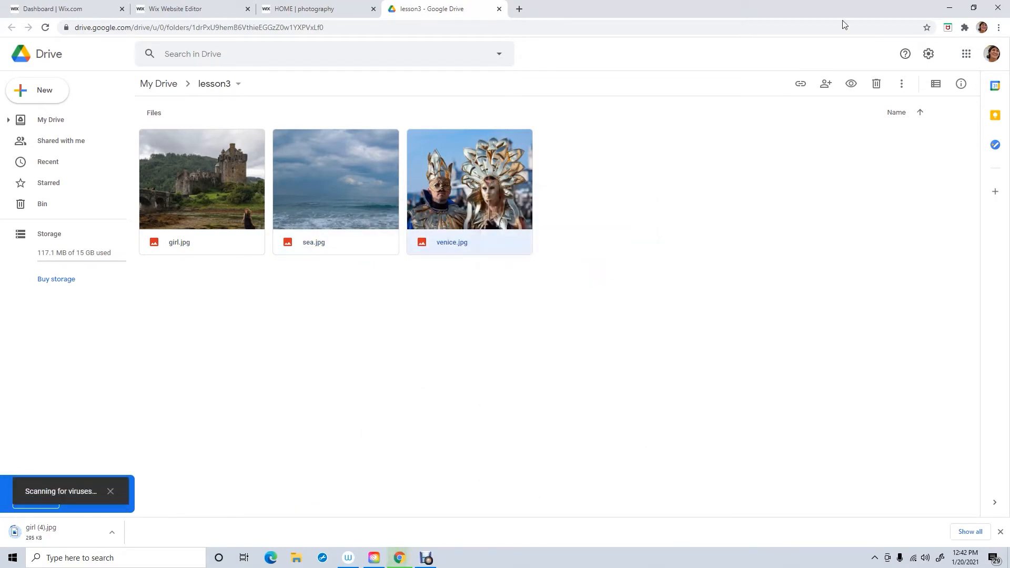
# - Minimize the browser and launch Adobe Photoshop from the desktop
pyautogui.click(951, 9)
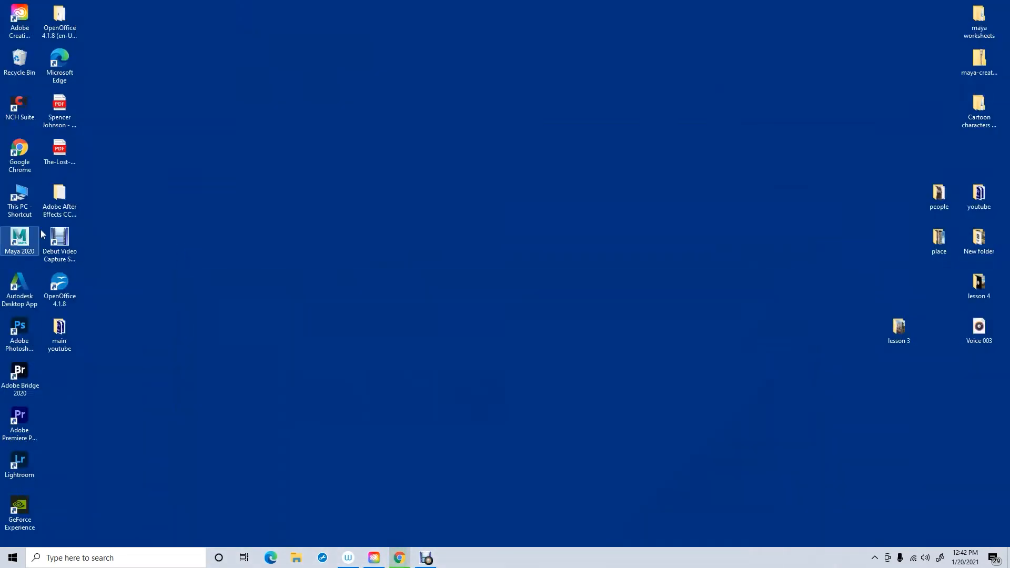
pyautogui.click(18, 336)
pyautogui.doubleClick(18, 337)
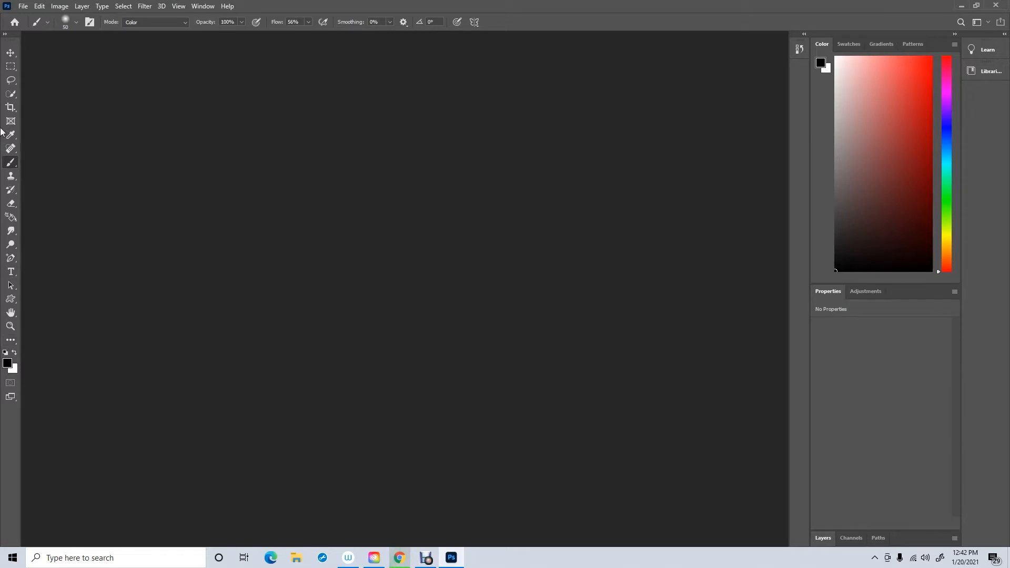
# - Reset the lesson workspace to its saved layout and activate the Move tool
pyautogui.click(211, 9)
pyautogui.moveTo(214, 33)
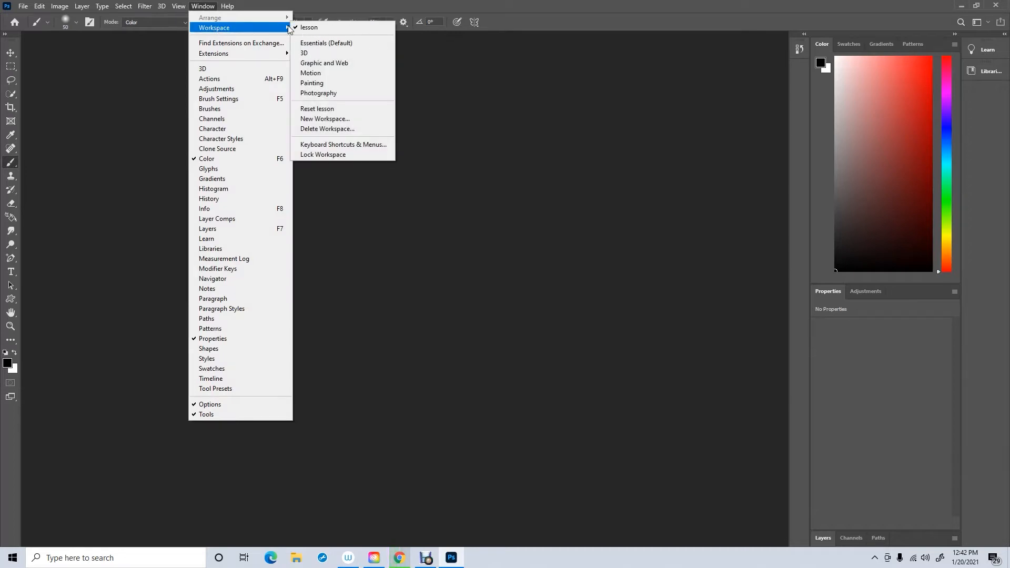
pyautogui.click(331, 111)
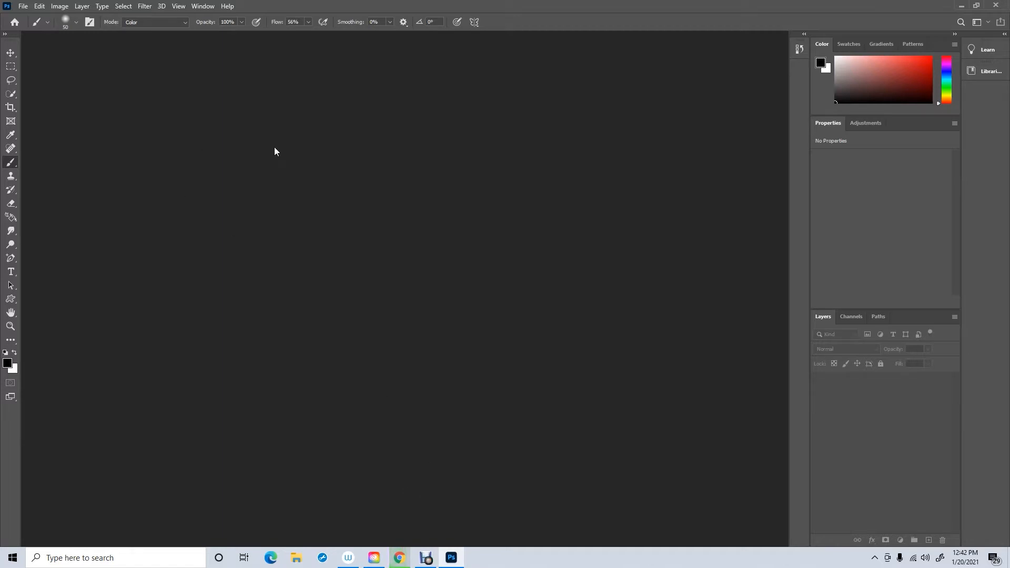
pyautogui.click(11, 54)
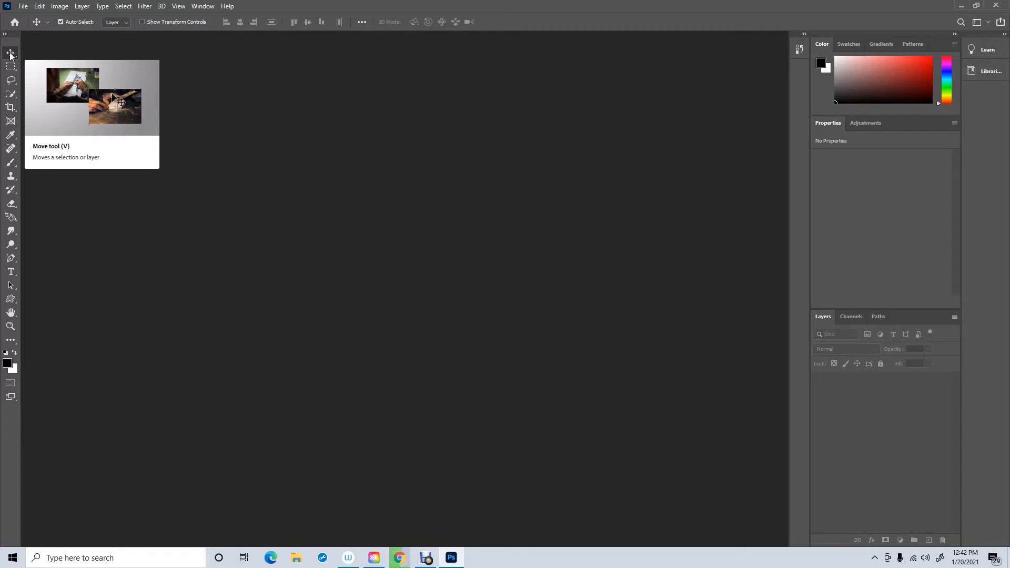
# - Open the venice image from the lesson 3 folder on the desktop
pyautogui.click(25, 6)
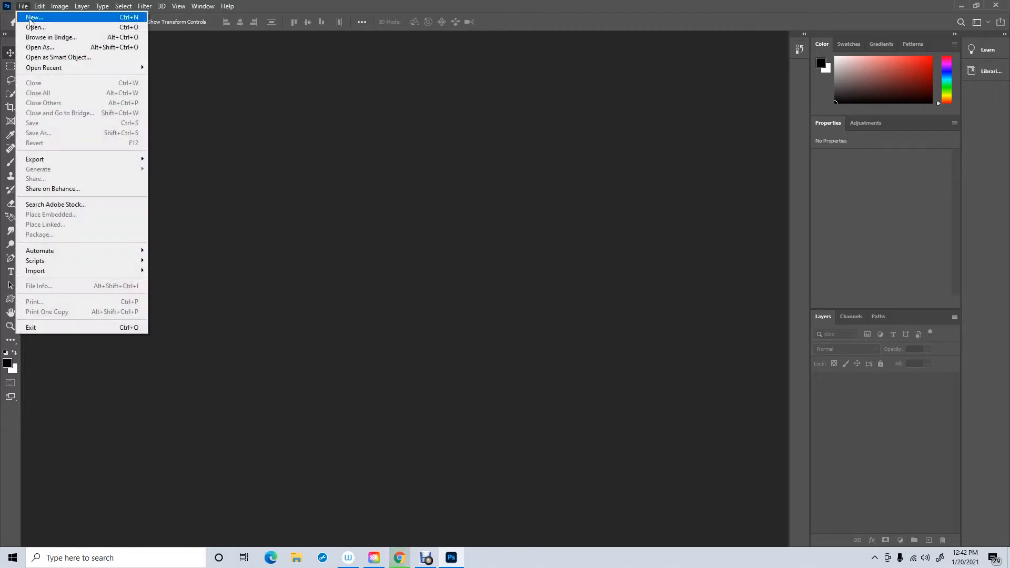
pyautogui.click(32, 28)
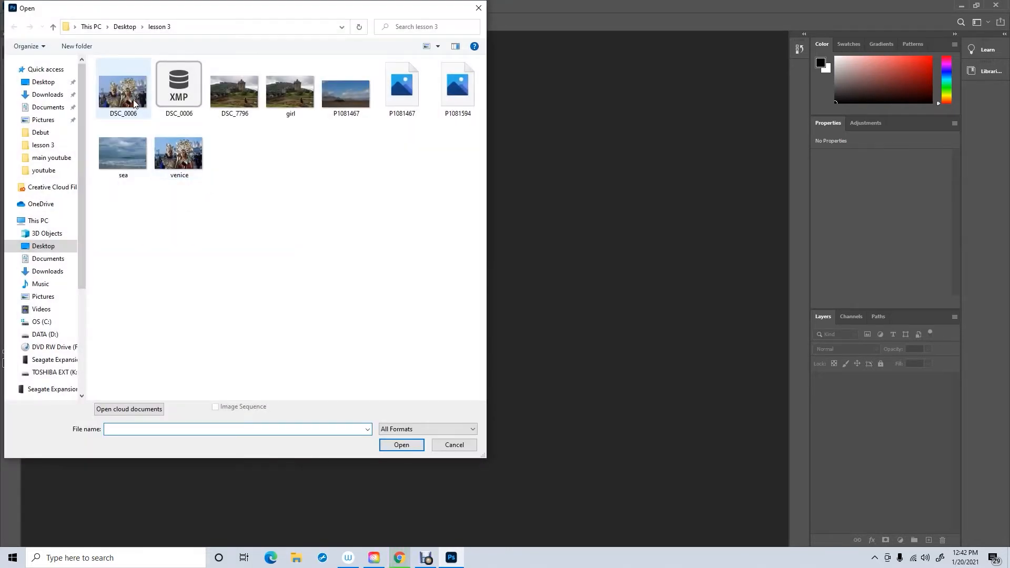
pyautogui.click(179, 156)
pyautogui.click(423, 449)
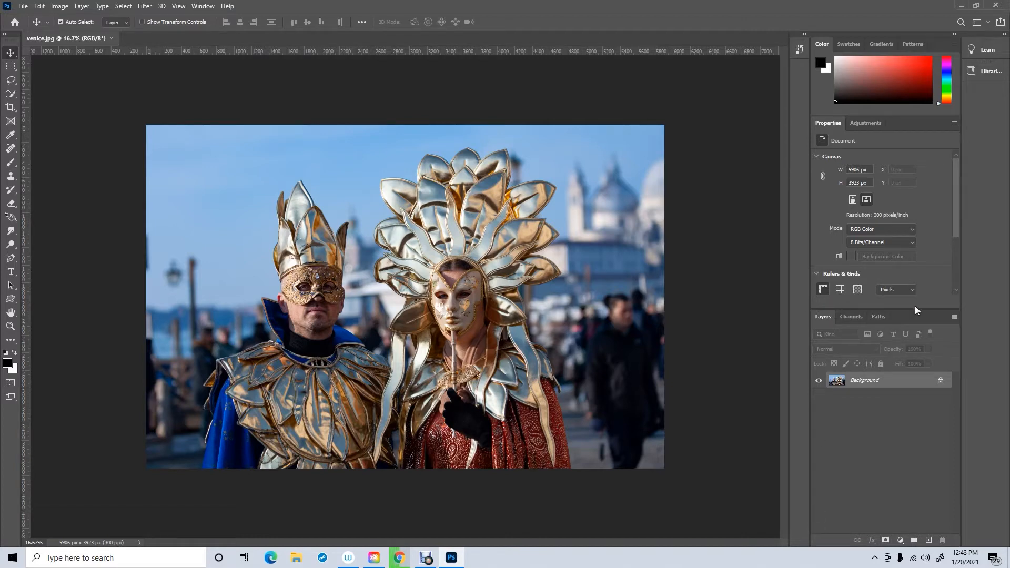
pyautogui.click(206, 7)
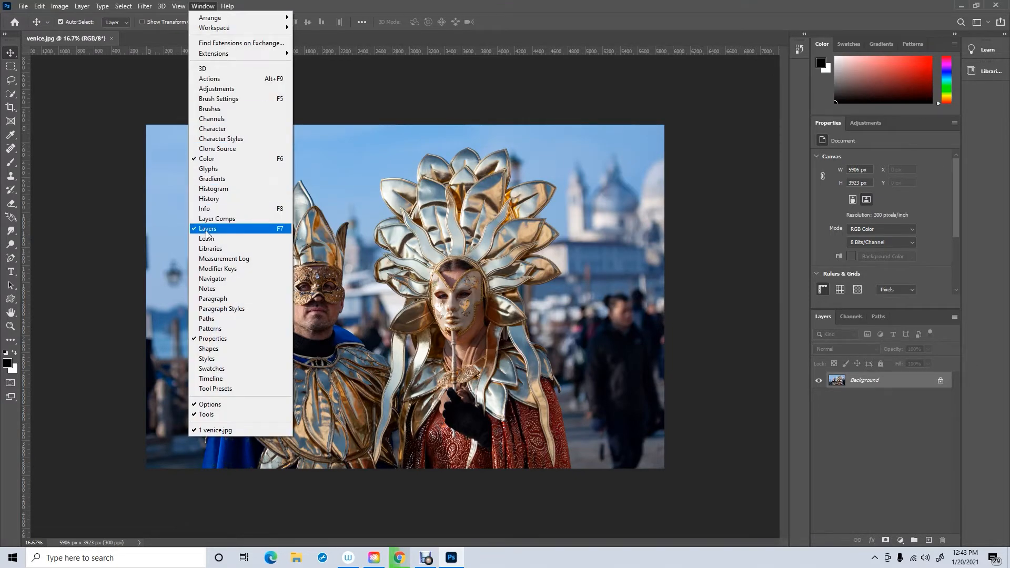
pyautogui.click(432, 92)
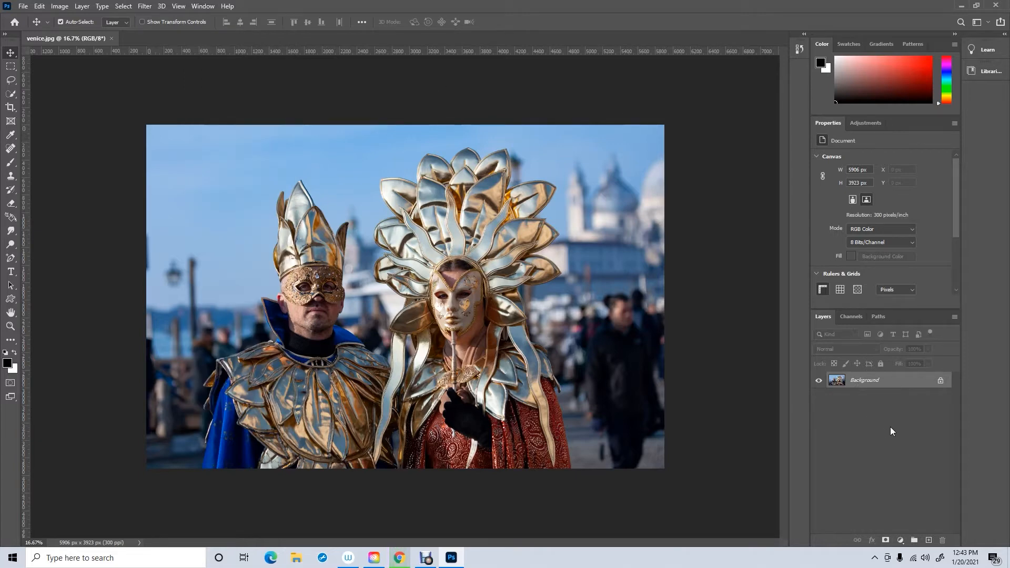
# - Unlock the Background layer and rename it venice
pyautogui.click(940, 380)
pyautogui.doubleClick(858, 381)
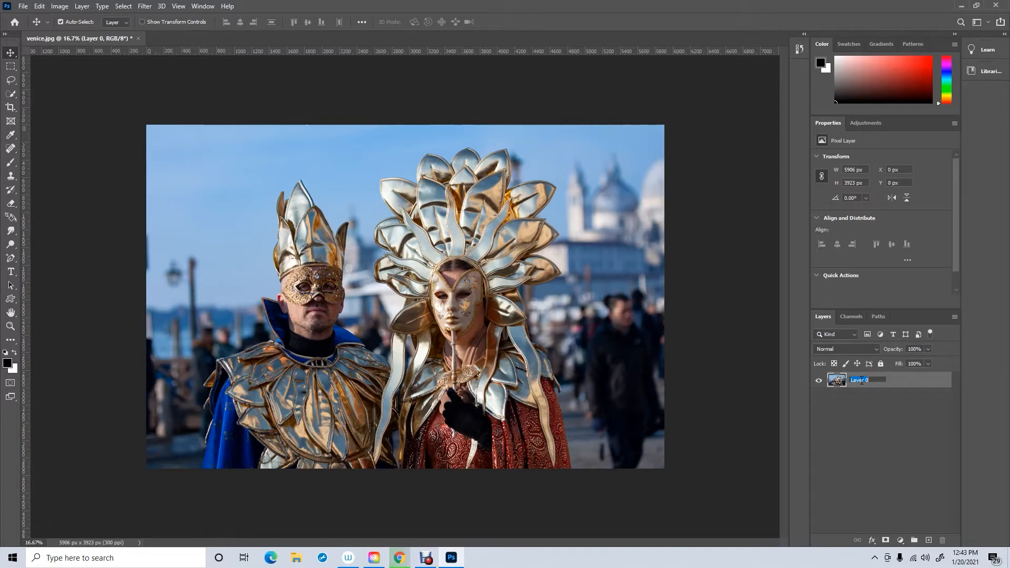
pyautogui.write('venice')
pyautogui.click(891, 427)
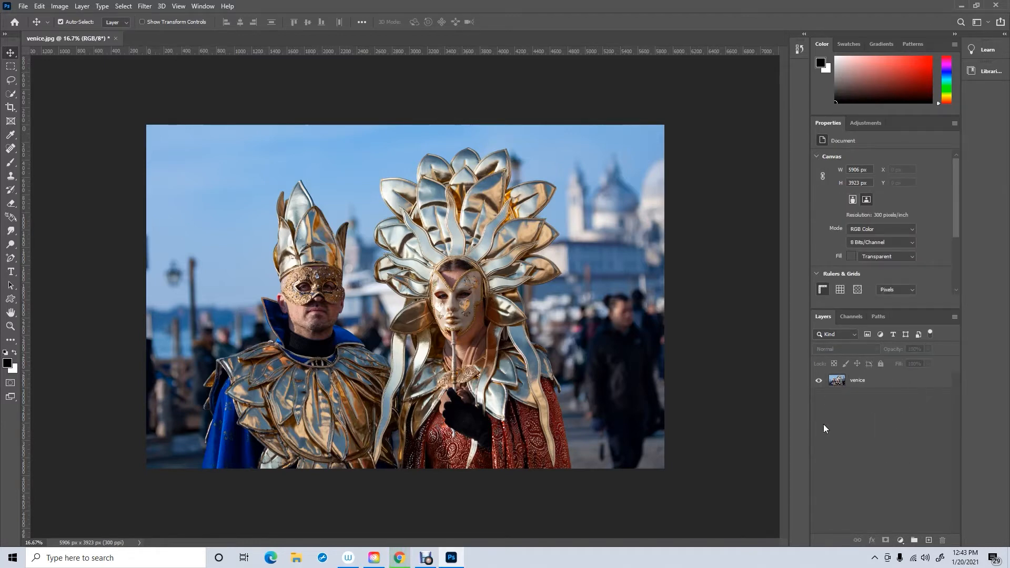
# - Duplicate the venice layer and rename the copy venice b&w
pyautogui.click(912, 382)
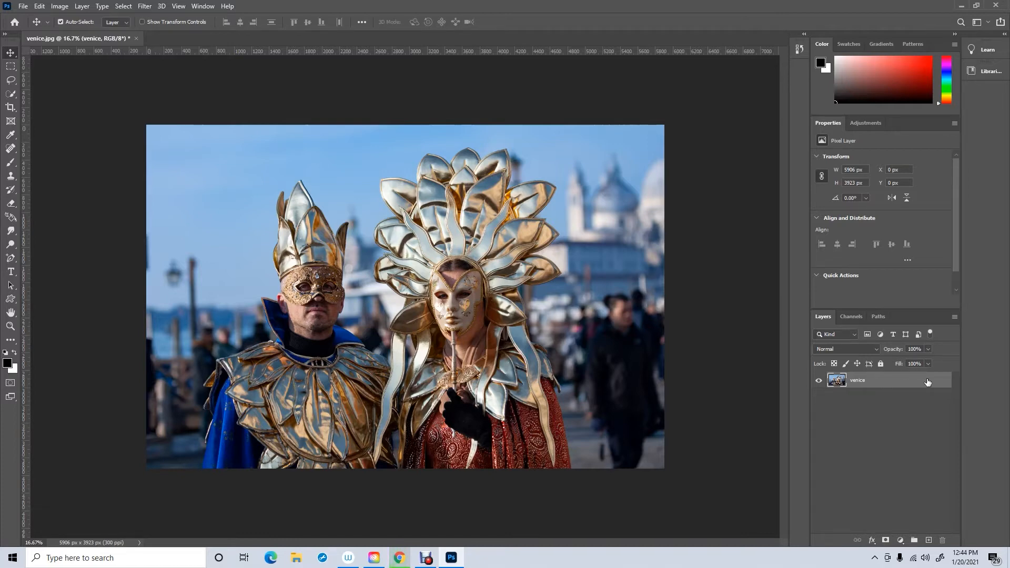
pyautogui.moveTo(927, 383); pyautogui.dragTo(927, 539)
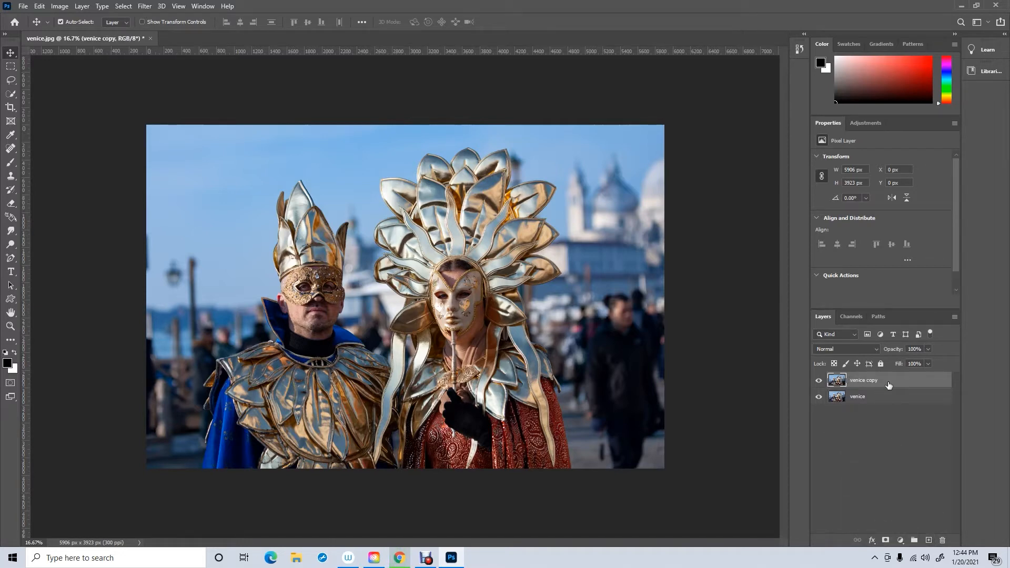
pyautogui.doubleClick(866, 379)
pyautogui.doubleClick(869, 379)
pyautogui.write('b&w')
pyautogui.click(891, 432)
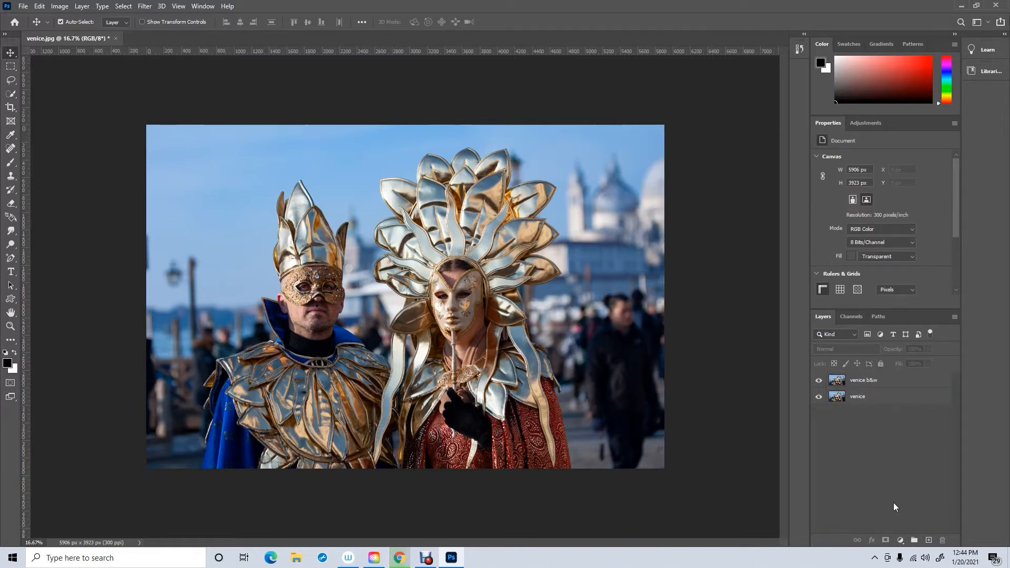
# - Duplicate the original venice layer again within the same document, naming the duplicate venice filter
pyautogui.click(865, 397)
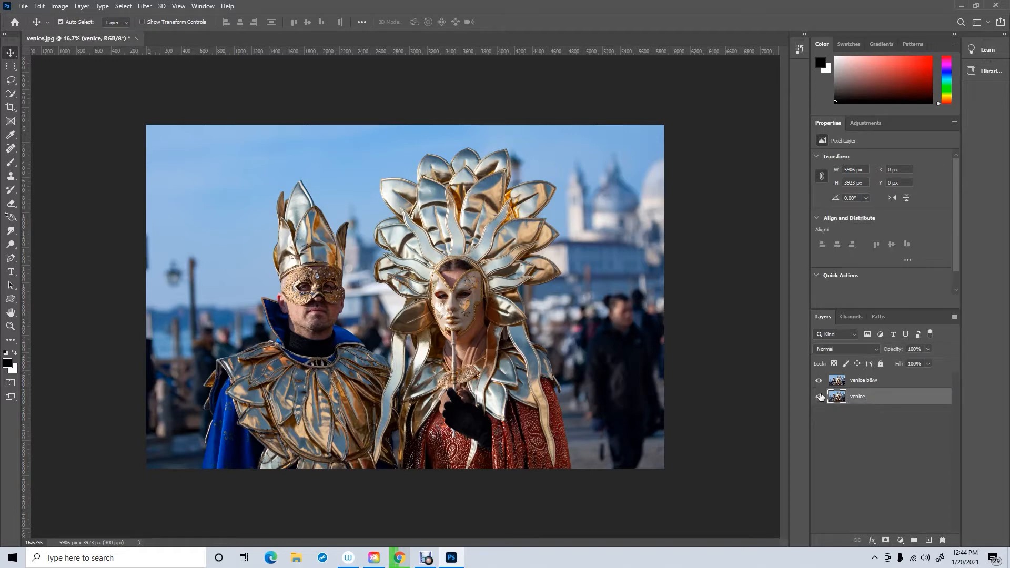
pyautogui.rightClick(894, 399)
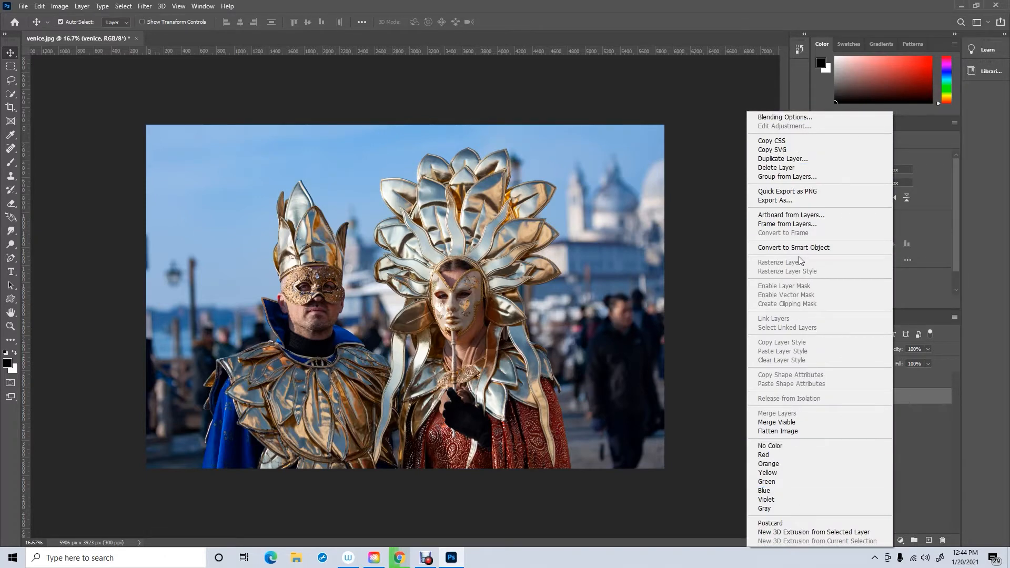
pyautogui.click(802, 159)
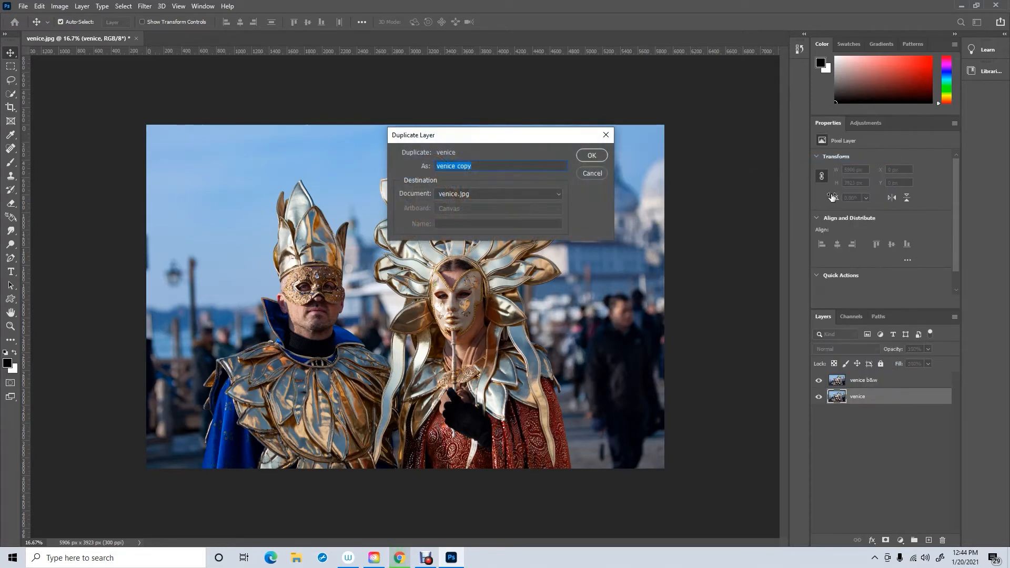
pyautogui.click(456, 166)
pyautogui.moveTo(456, 166); pyautogui.dragTo(567, 166)
pyautogui.write('f')
pyautogui.write('ter')
pyautogui.click(589, 156)
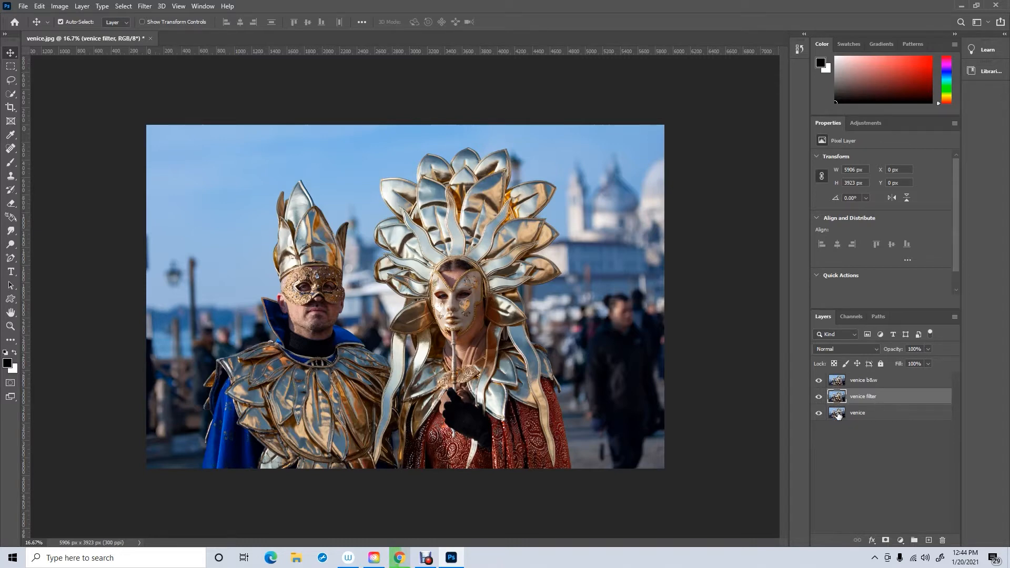
# - Desaturate the venice b&w layer to make it black and white
pyautogui.click(870, 383)
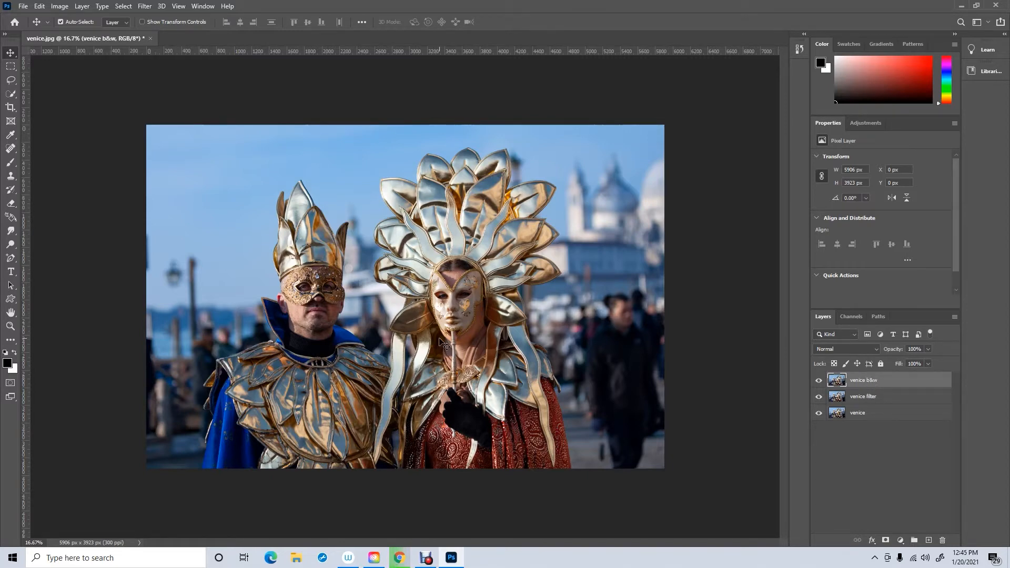
pyautogui.click(59, 6)
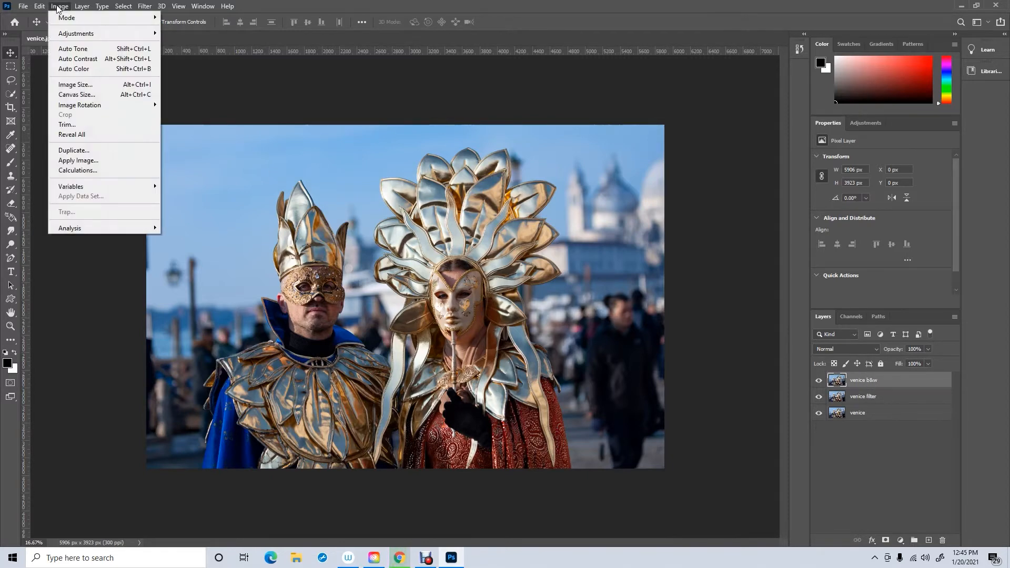
pyautogui.moveTo(68, 33)
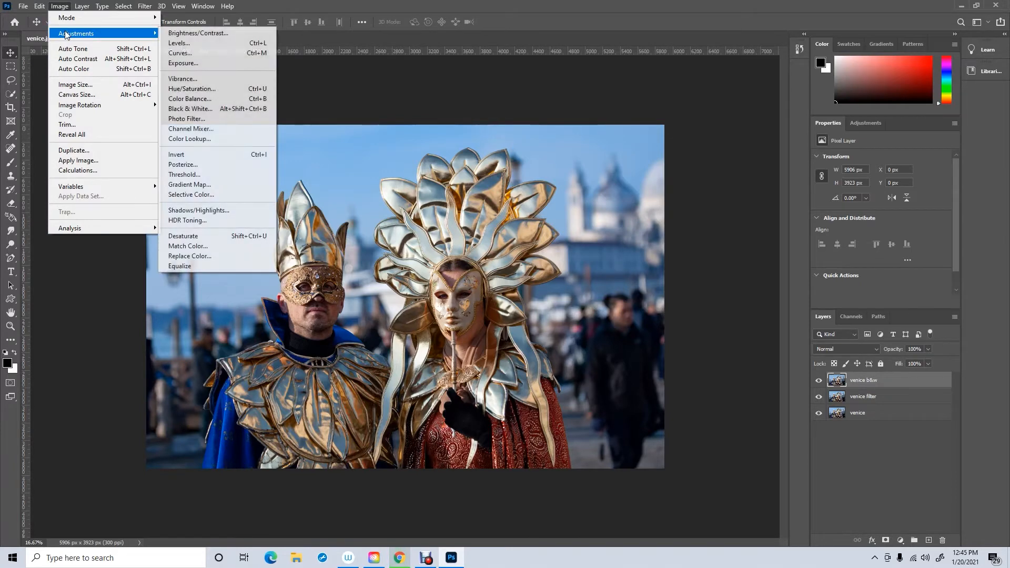
pyautogui.click(218, 240)
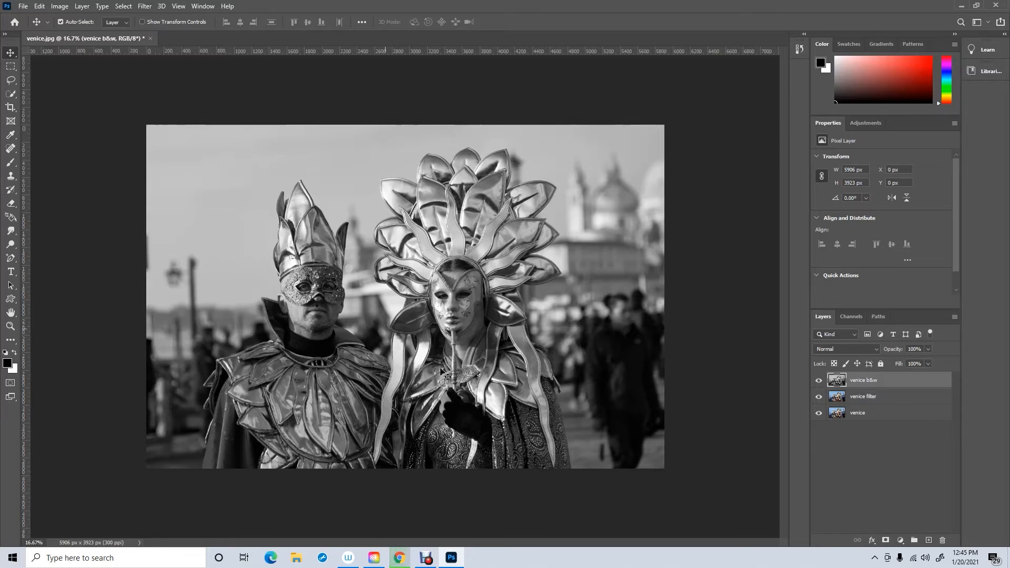
# - Open the Filter Gallery for the venice filter layer with Colored Pencil selected and fit the whole image in the preview
pyautogui.click(861, 398)
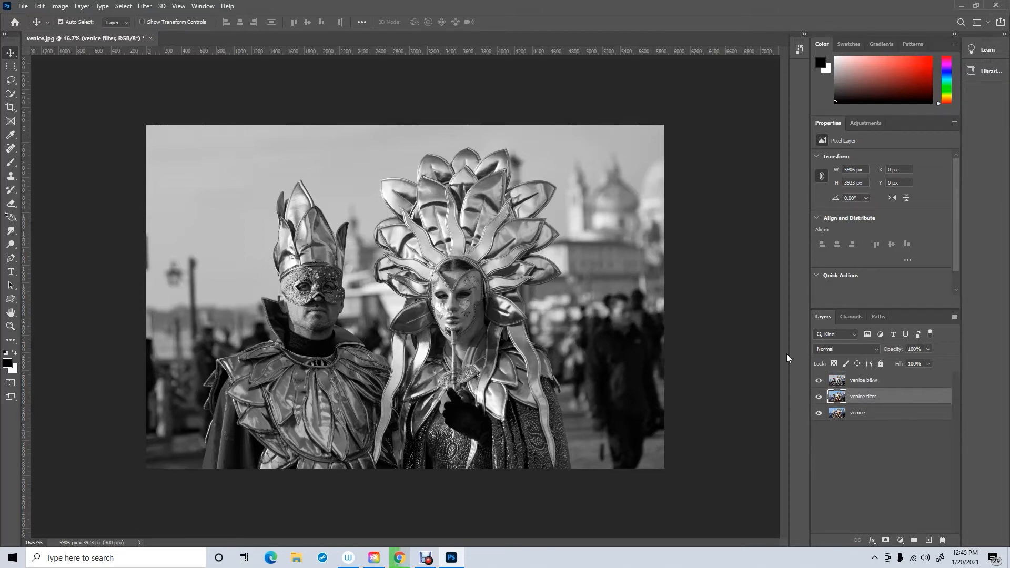
pyautogui.click(146, 6)
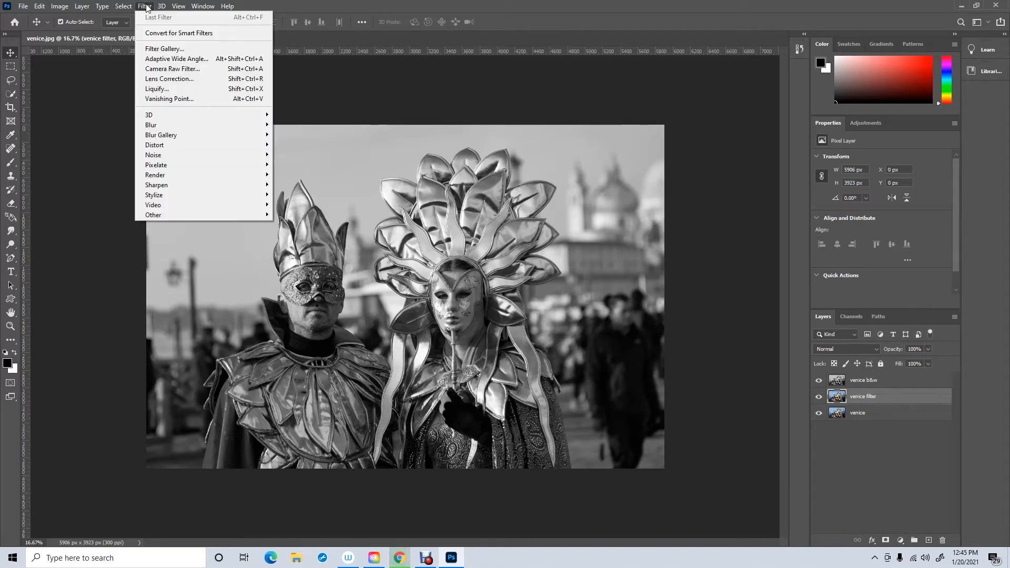
pyautogui.click(148, 49)
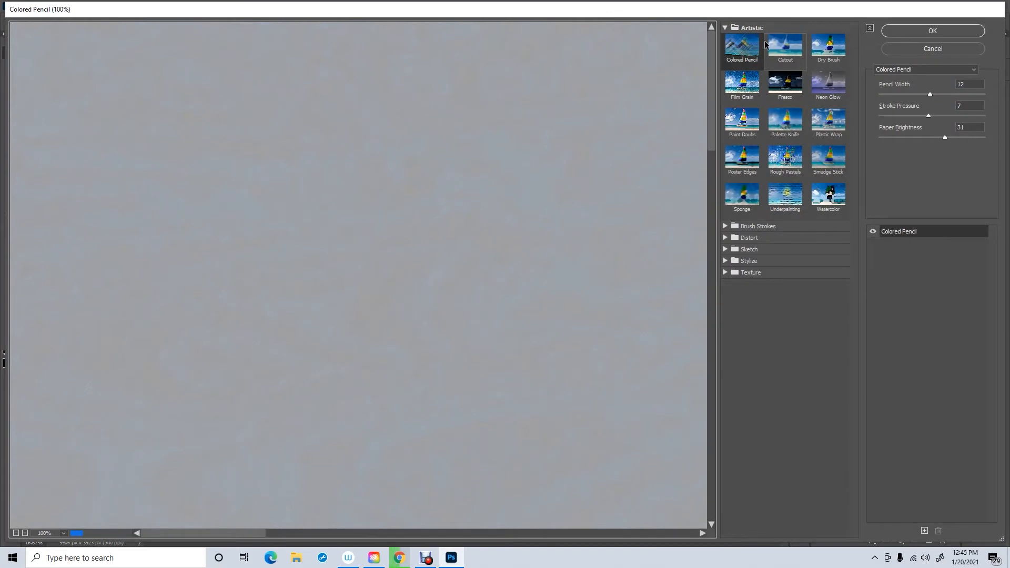
pyautogui.click(725, 27)
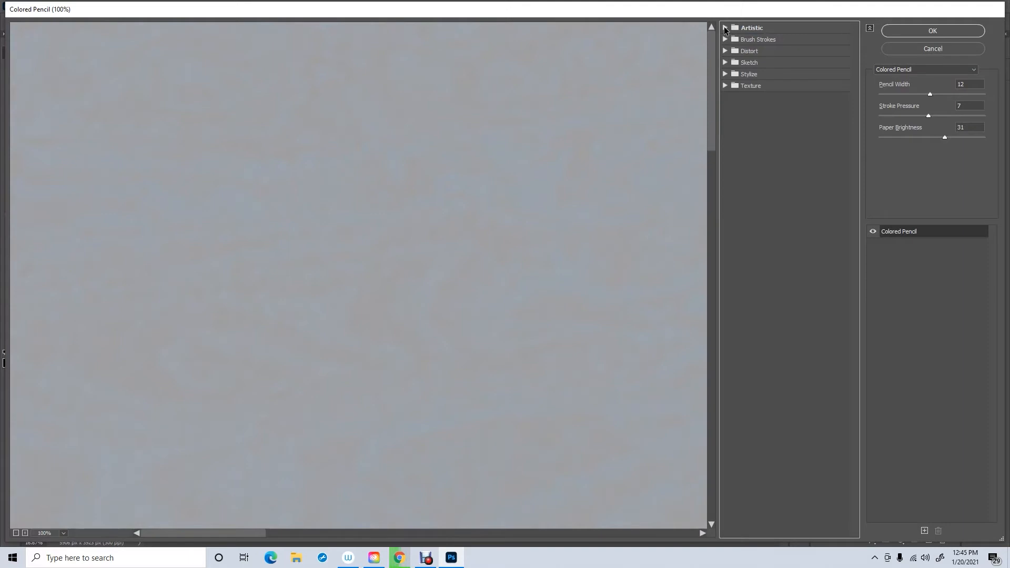
pyautogui.click(724, 28)
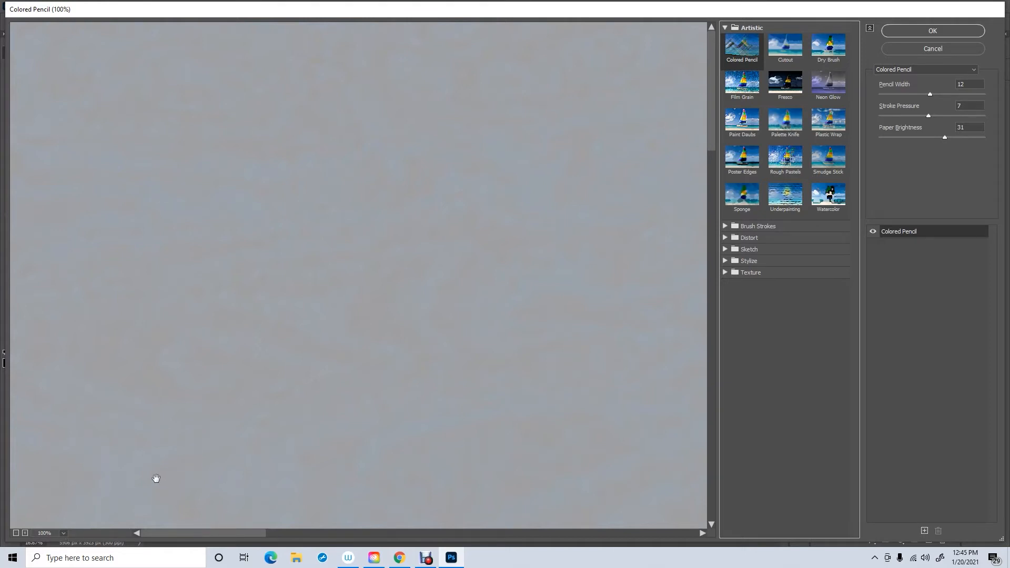
pyautogui.click(16, 533)
pyautogui.click(16, 533)
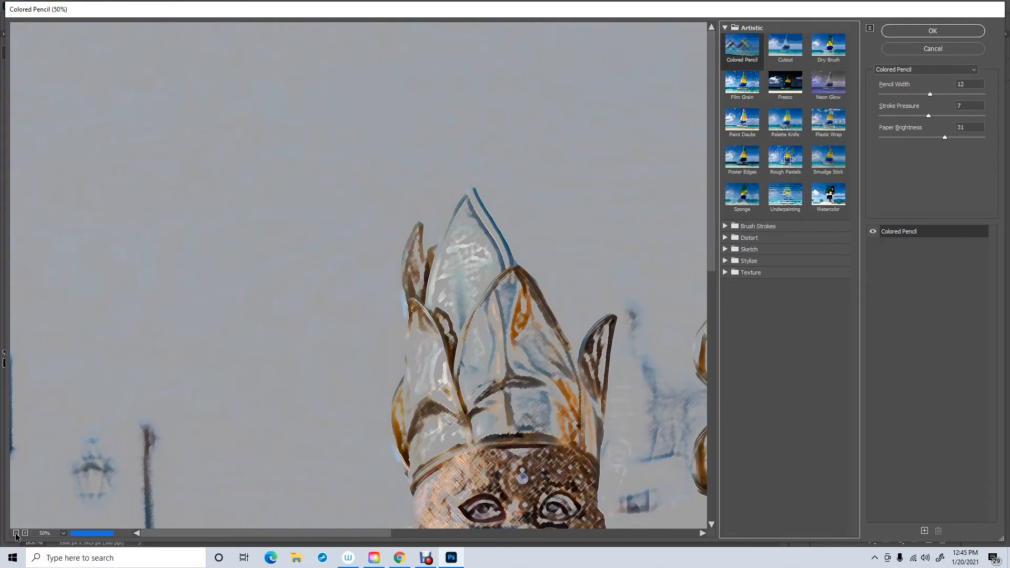
pyautogui.click(16, 533)
pyautogui.click(16, 534)
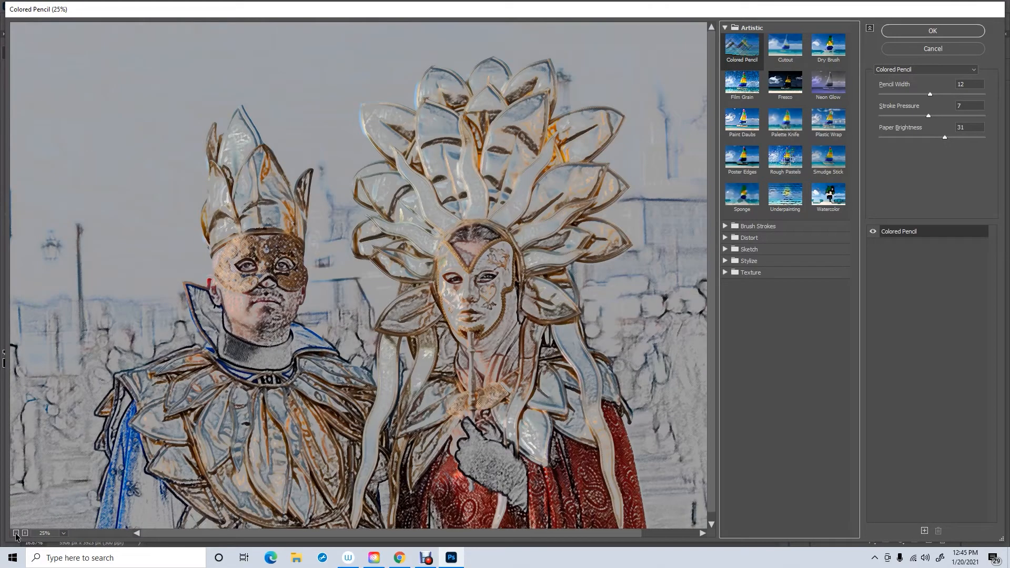
pyautogui.click(16, 533)
pyautogui.click(16, 533)
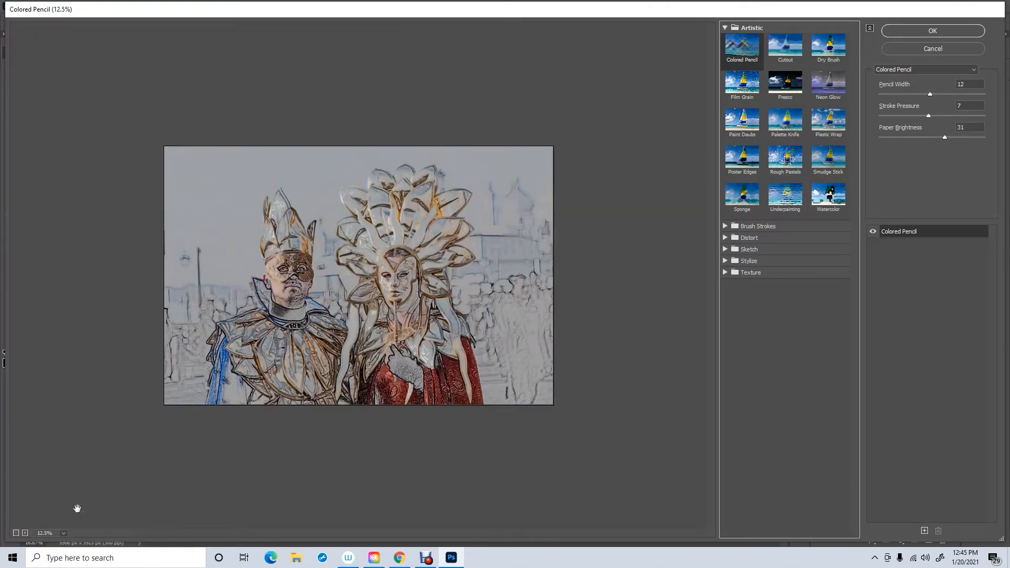
pyautogui.click(63, 533)
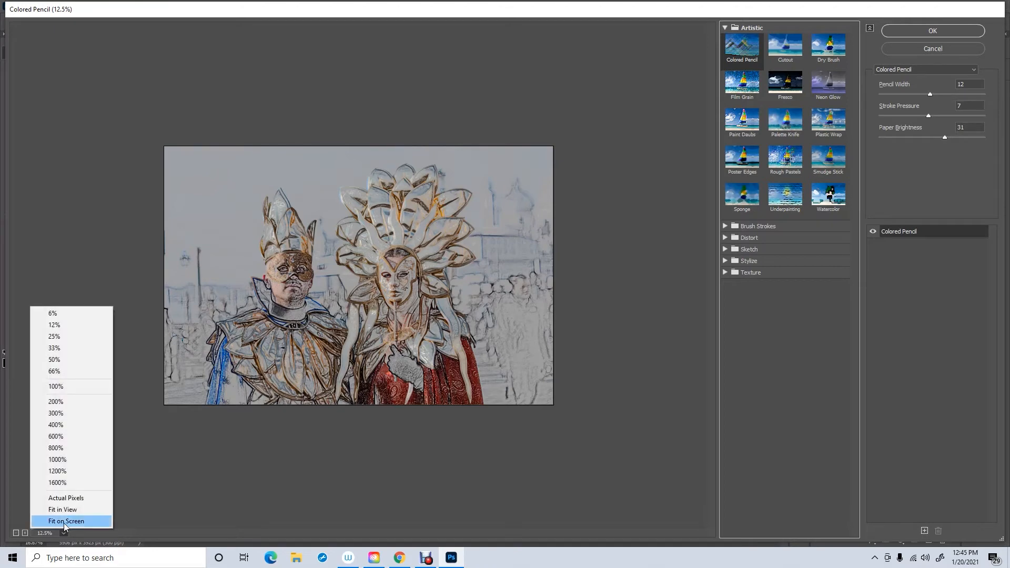
pyautogui.click(66, 521)
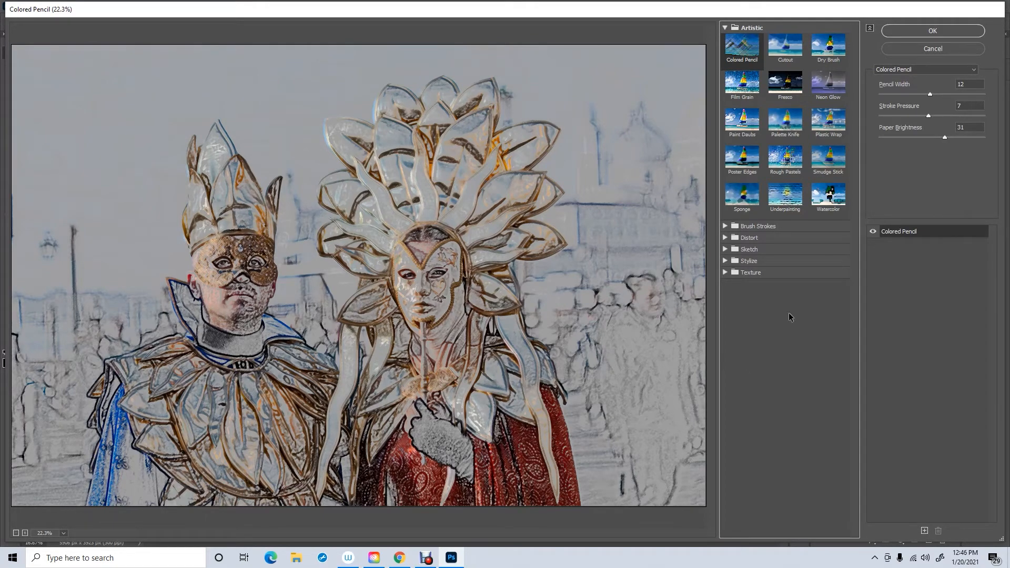
# - Set the Colored Pencil filter's Pencil Width to 11, lower its Stroke Pressure slightly and apply it to the venice filter layer
pyautogui.moveTo(930, 94)
pyautogui.mouseDown()
pyautogui.moveTo(908, 96)
pyautogui.moveTo(926, 99)
pyautogui.mouseUp()
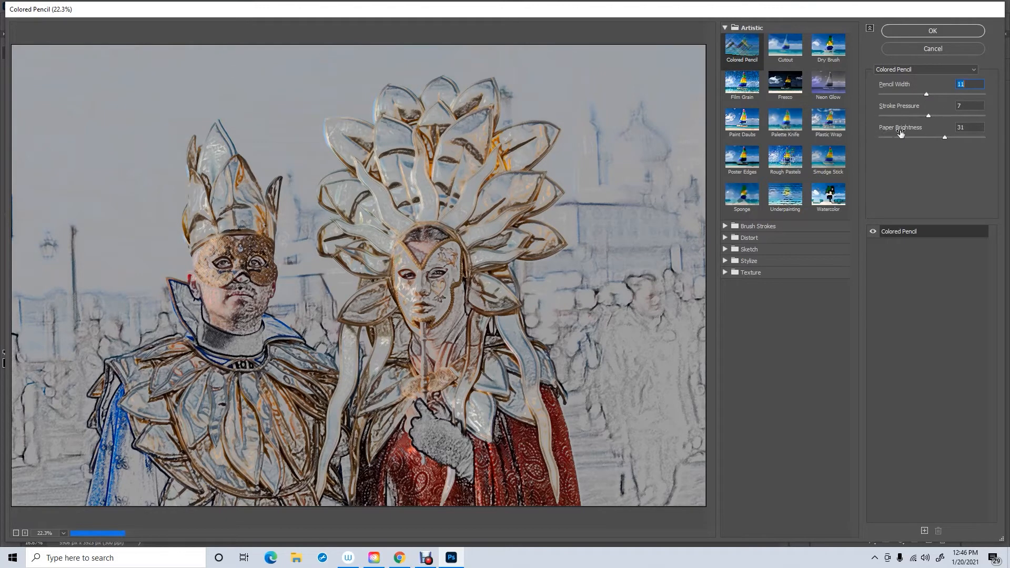
pyautogui.click(928, 118)
pyautogui.moveTo(929, 116)
pyautogui.mouseDown()
pyautogui.moveTo(905, 117)
pyautogui.moveTo(944, 117)
pyautogui.moveTo(923, 119)
pyautogui.mouseUp()
pyautogui.click(936, 31)
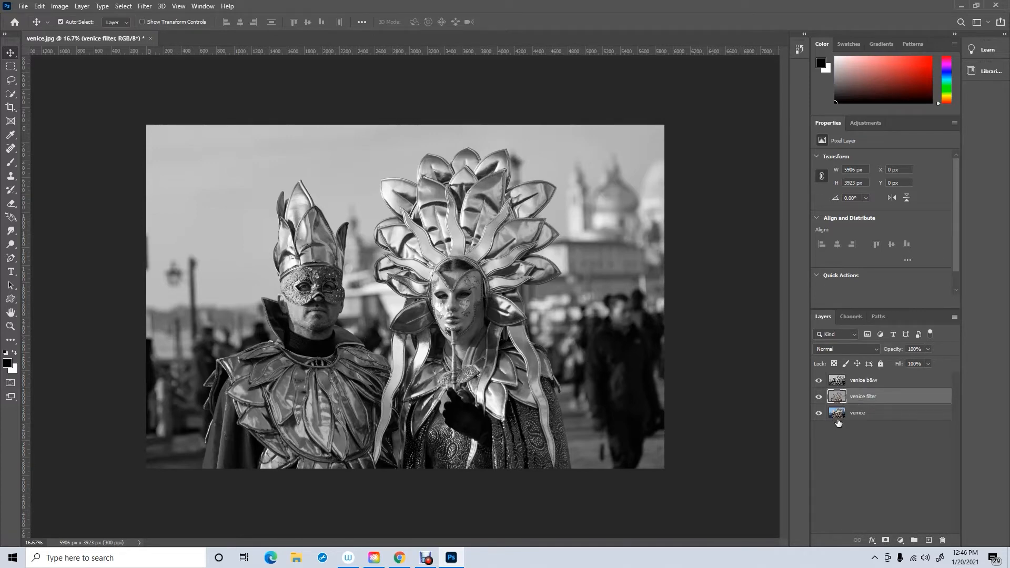
# - Hide the venice b&w and venice filter layers to view the original venice layer, and show both layers again
pyautogui.click(859, 415)
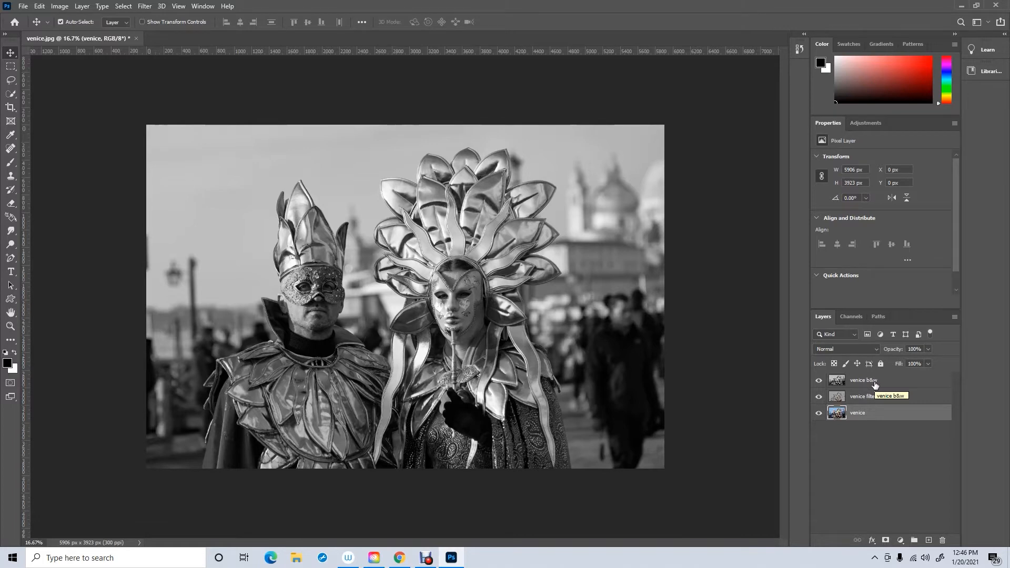
pyautogui.click(819, 380)
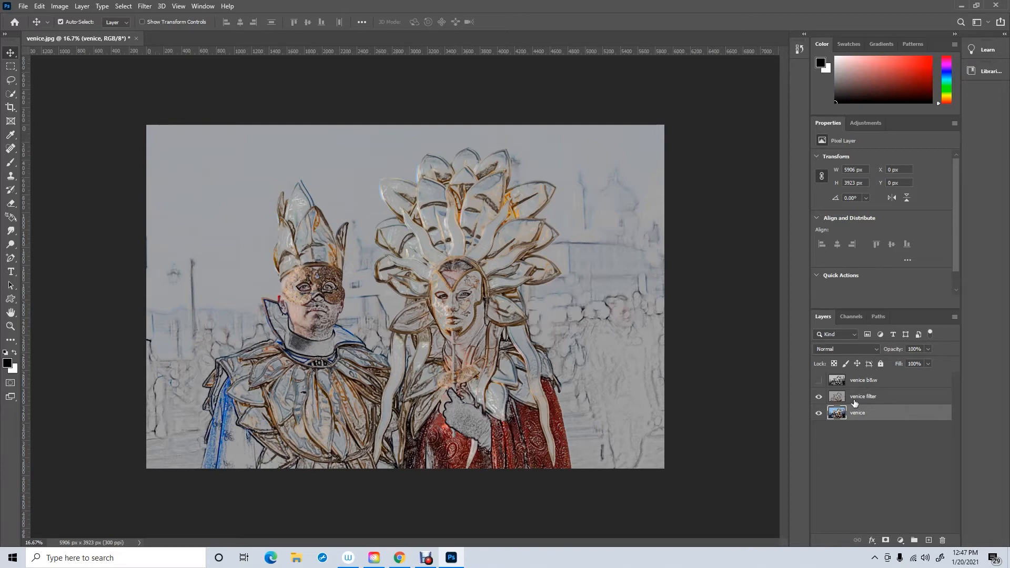
pyautogui.click(819, 398)
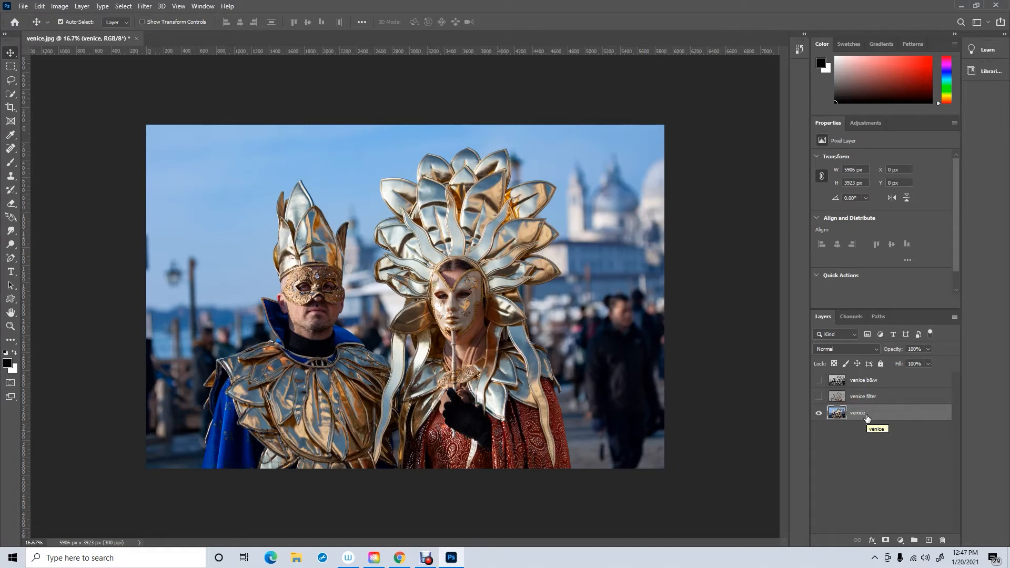
pyautogui.click(818, 396)
pyautogui.click(819, 380)
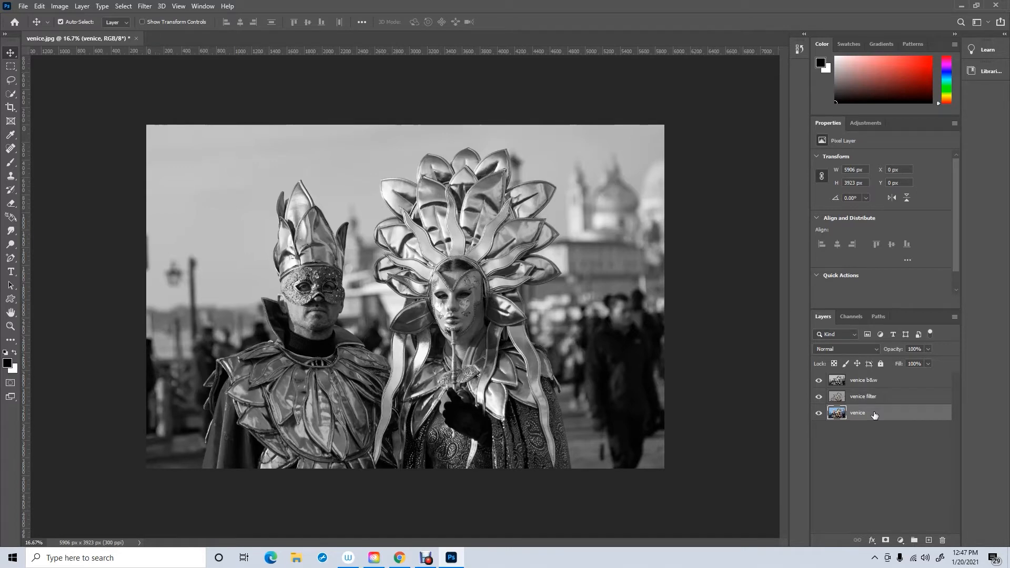
# - Move the original venice layer up the stack above venice filter and venice b&w, so that it is the topmost layer
pyautogui.moveTo(874, 415); pyautogui.dragTo(873, 390)
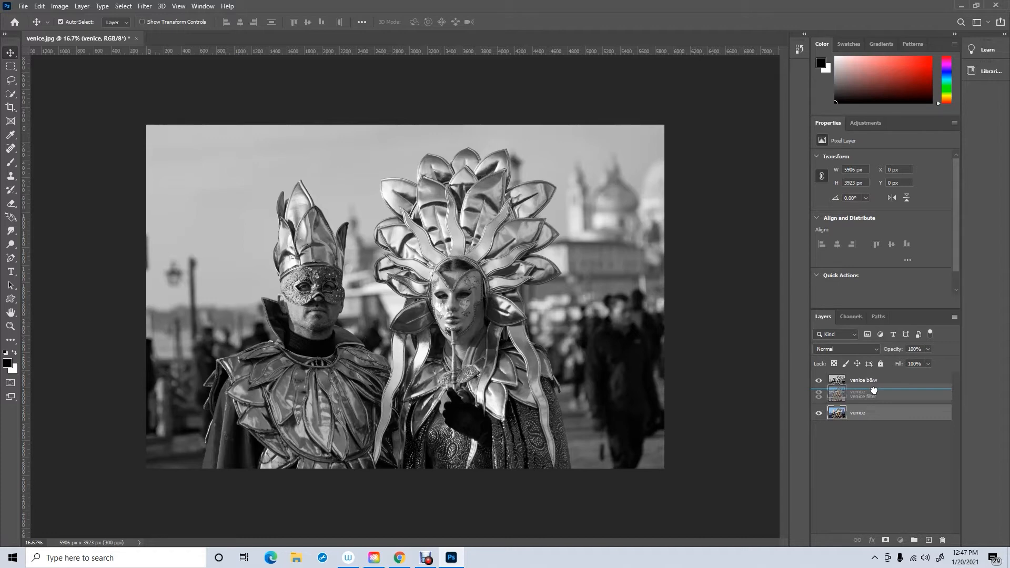
pyautogui.moveTo(874, 389); pyautogui.dragTo(874, 390)
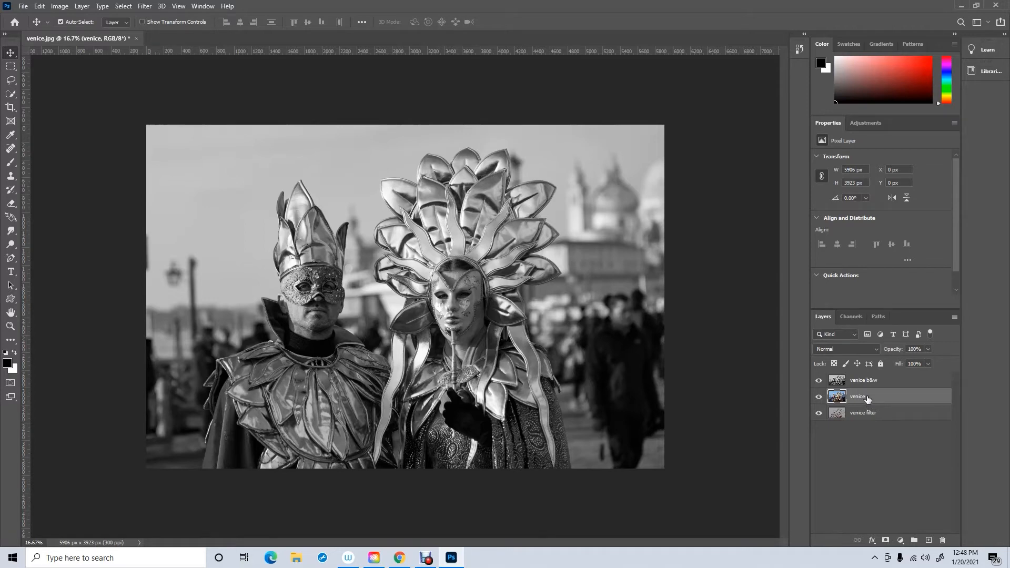
pyautogui.moveTo(868, 398); pyautogui.dragTo(866, 390)
pyautogui.moveTo(866, 379); pyautogui.dragTo(867, 375)
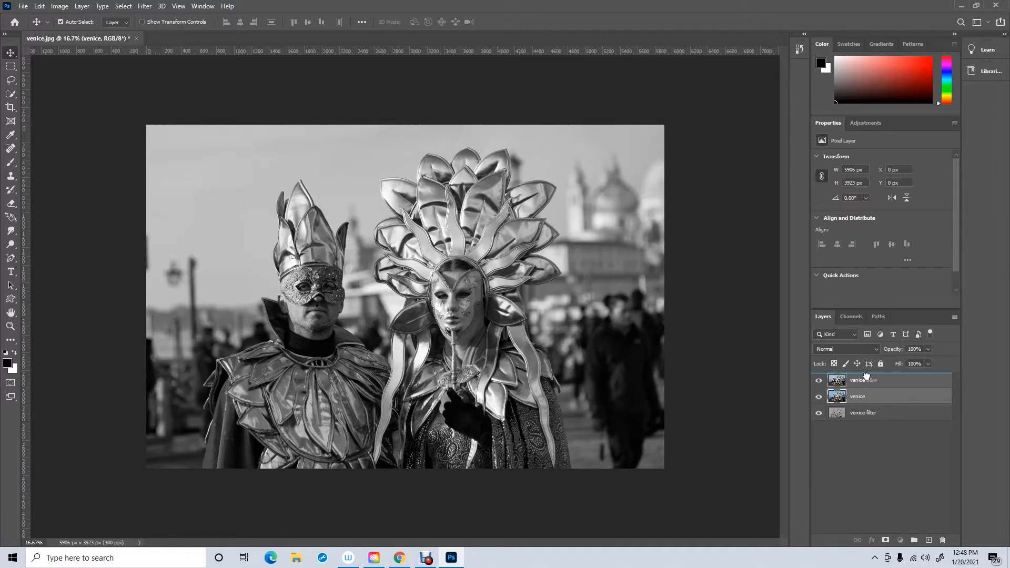
pyautogui.moveTo(866, 375); pyautogui.dragTo(867, 376)
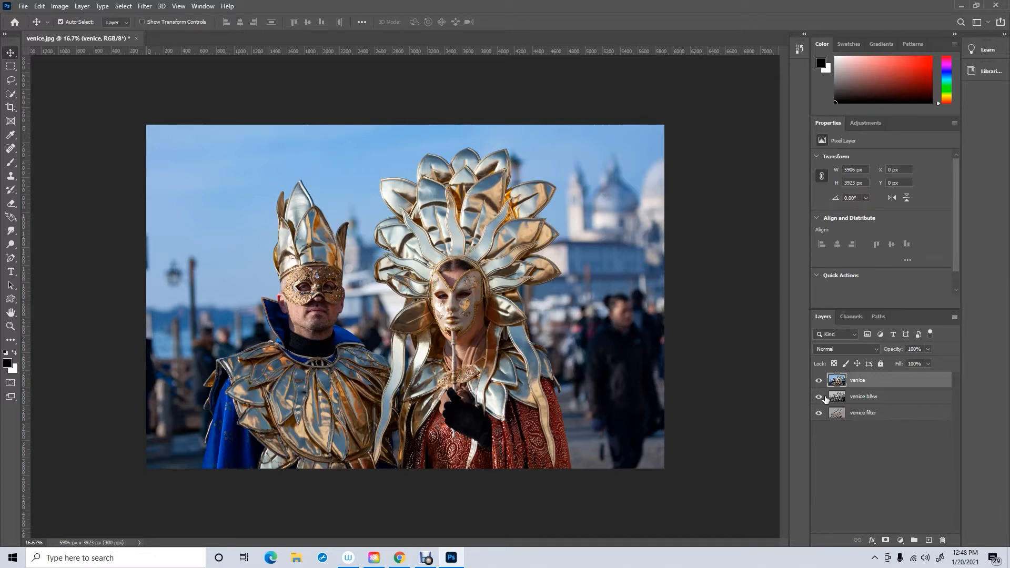
# - Close venice.jpg without saving the changes and open the sea image from the lesson 3 folder
pyautogui.click(136, 39)
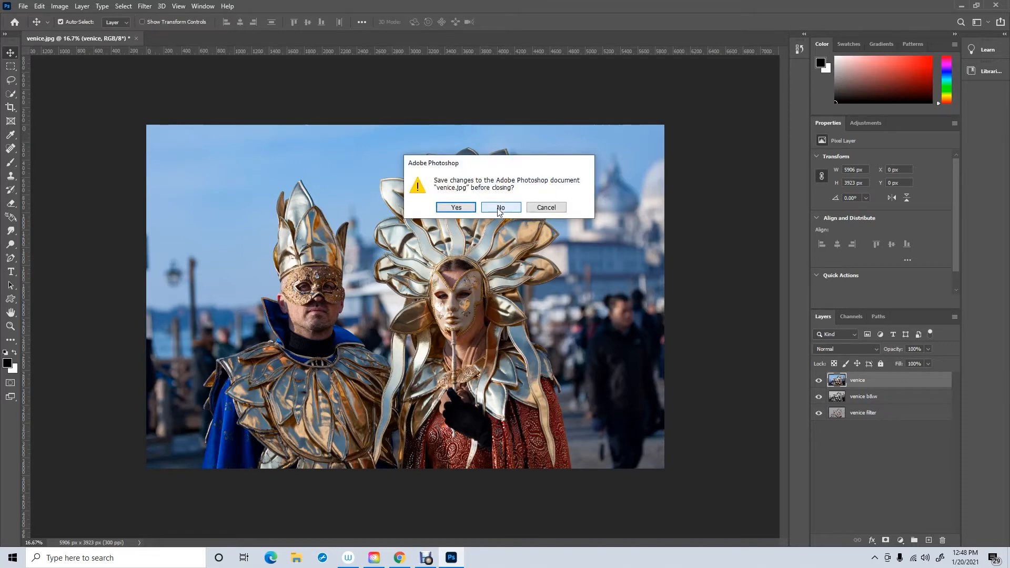
pyautogui.click(499, 208)
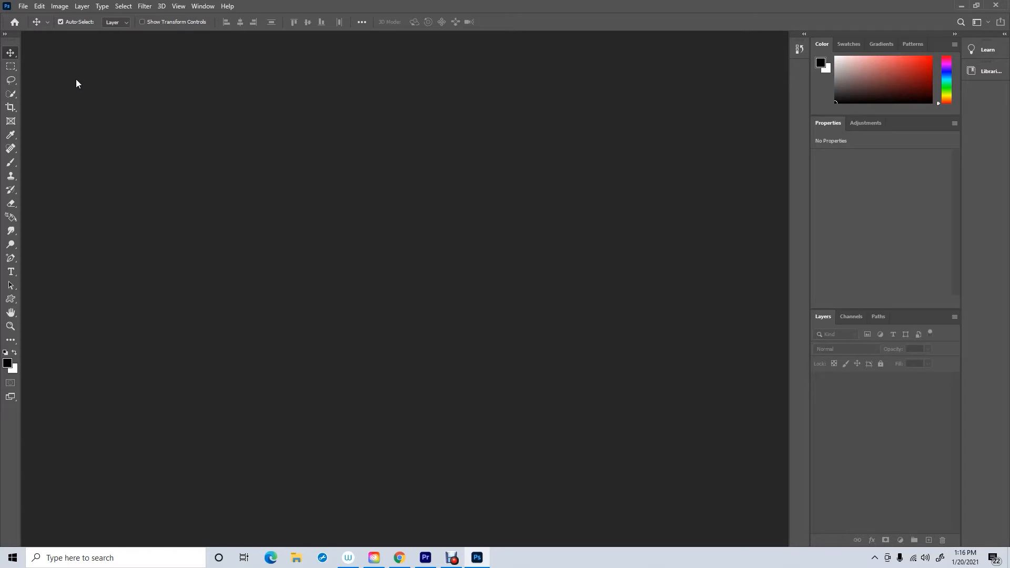
pyautogui.click(23, 7)
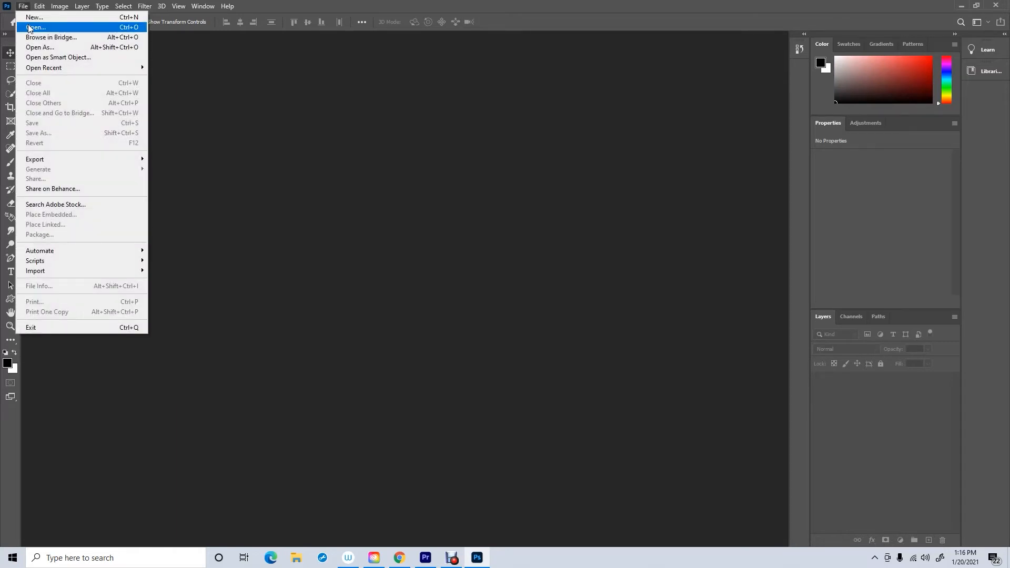
pyautogui.click(29, 27)
pyautogui.click(100, 155)
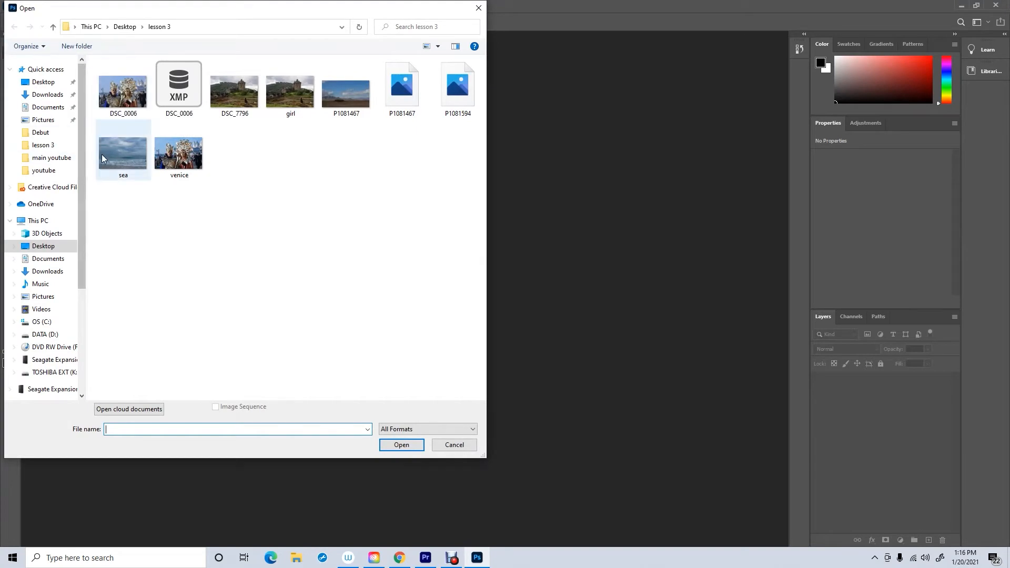
pyautogui.click(417, 447)
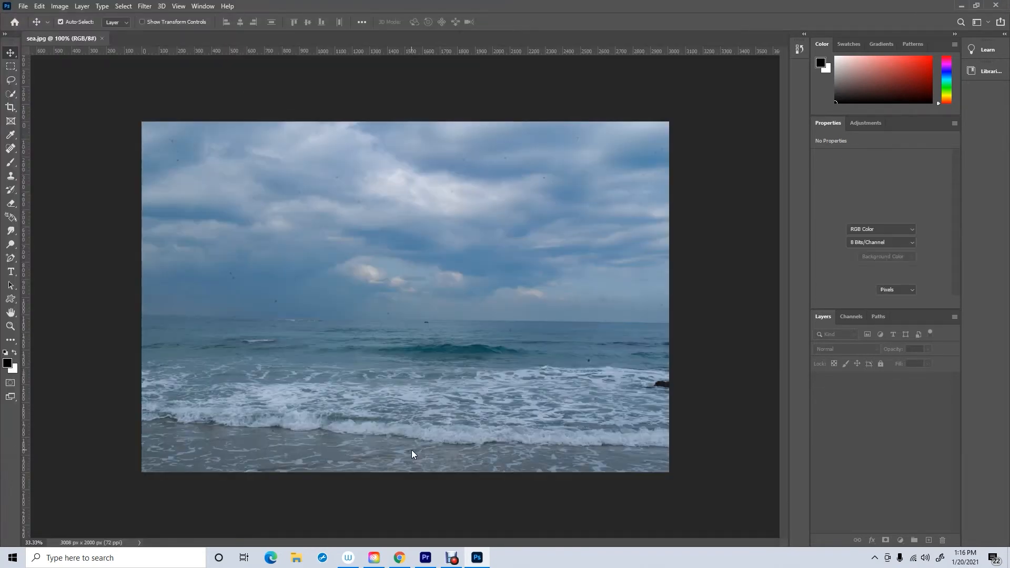
# - Unlock the Background layer of sea.jpg and rename it sea
pyautogui.click(10, 327)
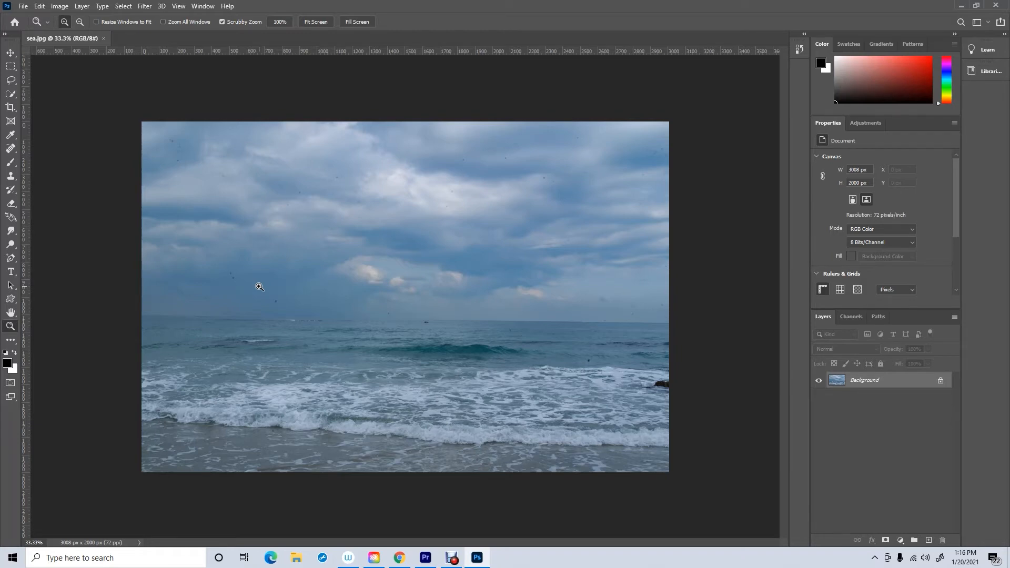
pyautogui.click(247, 267)
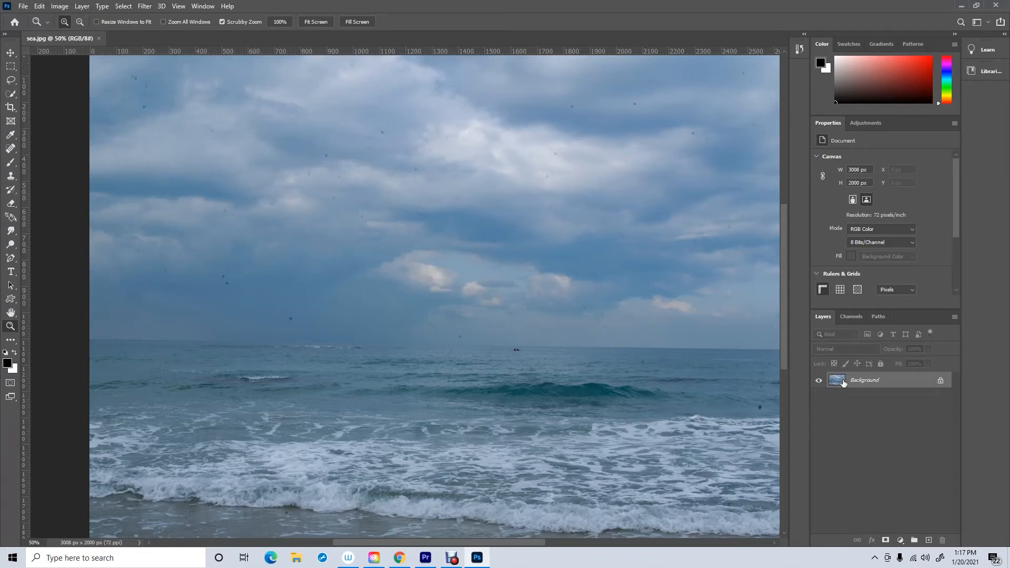
pyautogui.click(940, 381)
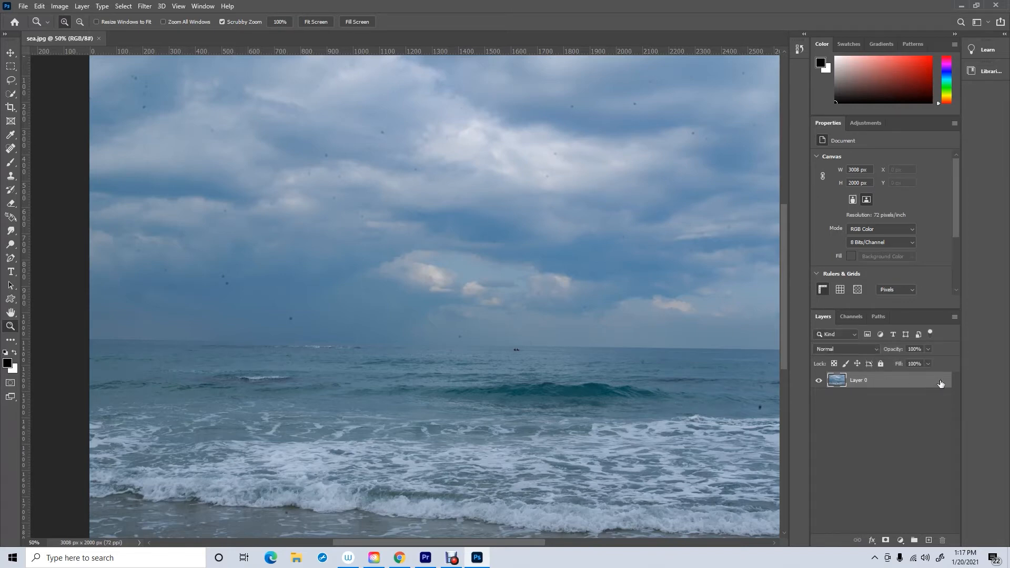
pyautogui.doubleClick(862, 380)
pyautogui.write('sea')
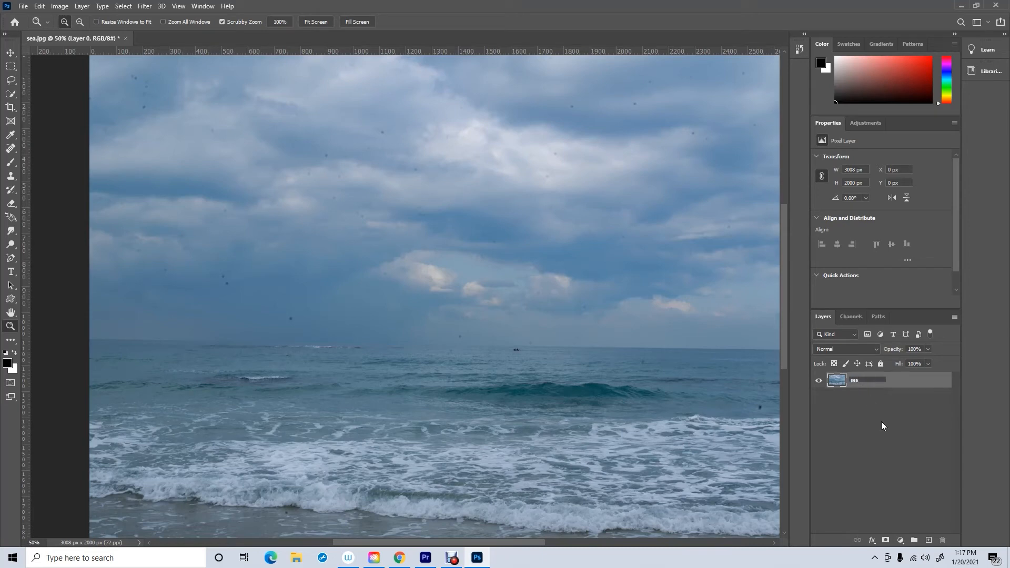
pyautogui.click(885, 417)
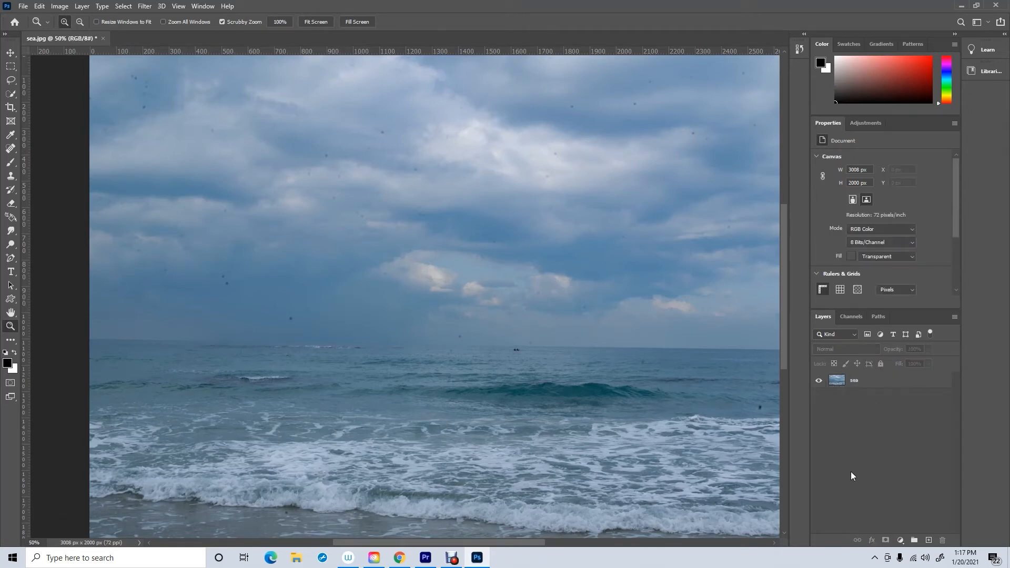
# - Add a new empty layer above the sea layer and activate the Brush tool
pyautogui.click(928, 541)
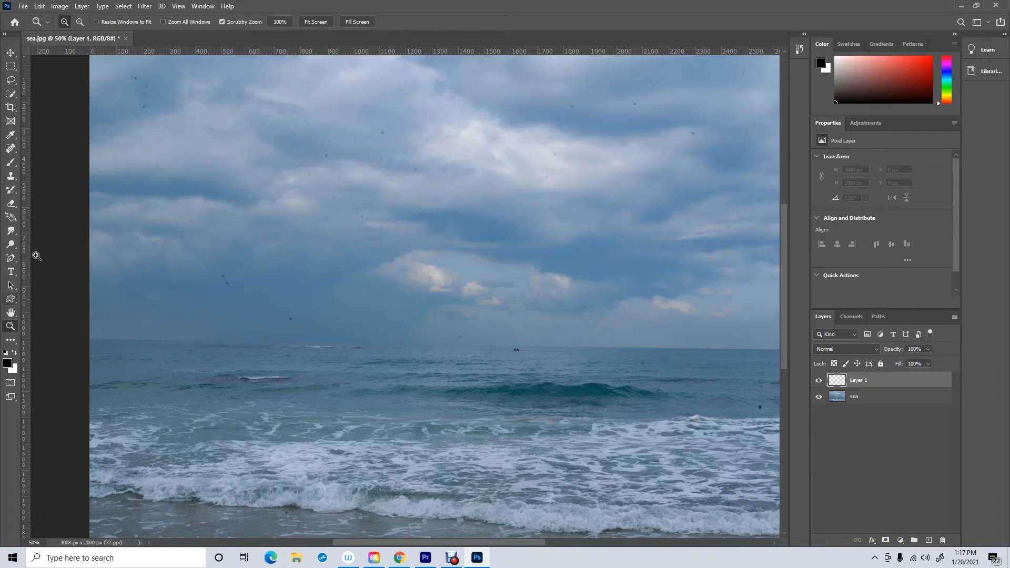
pyautogui.click(12, 162)
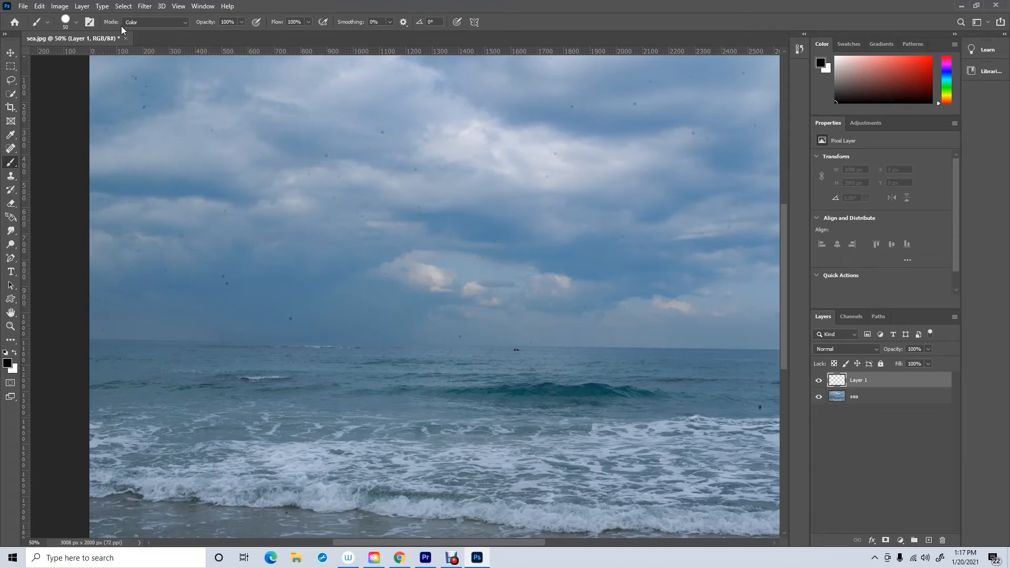
pyautogui.click(13, 274)
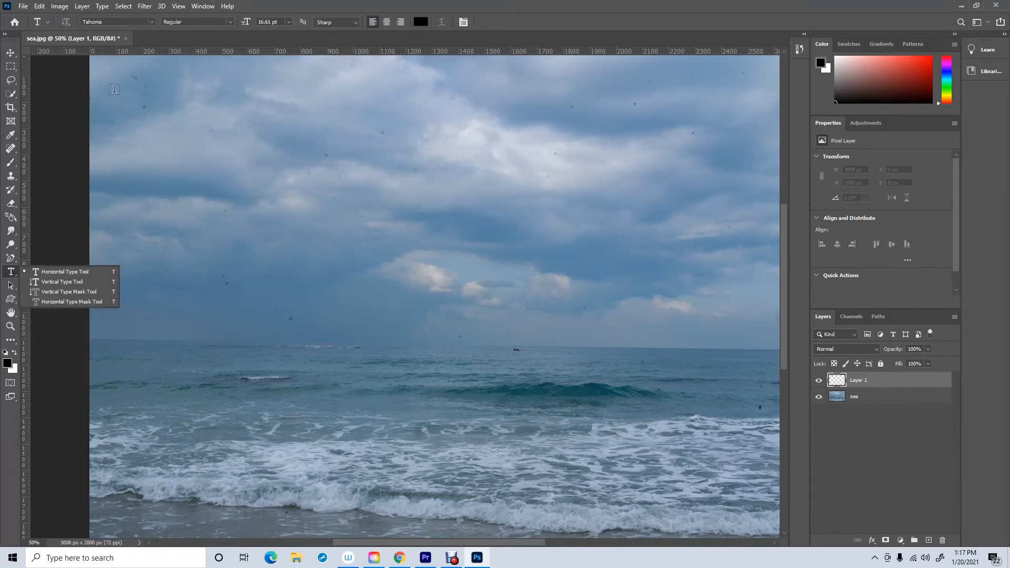
pyautogui.click(11, 163)
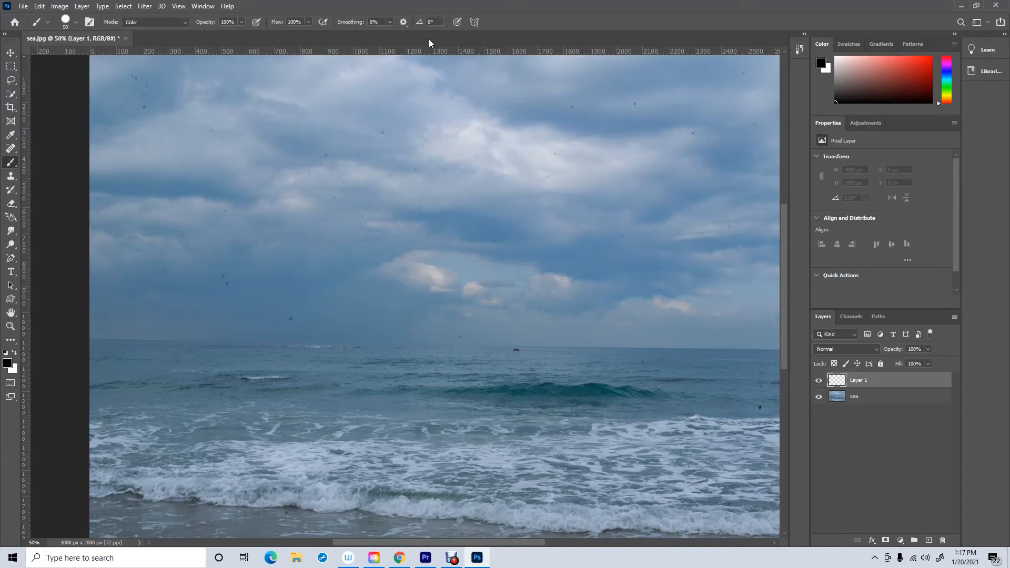
# - Pick a bright red foreground color for the brush and reset the colors to default black and white
pyautogui.click(7, 364)
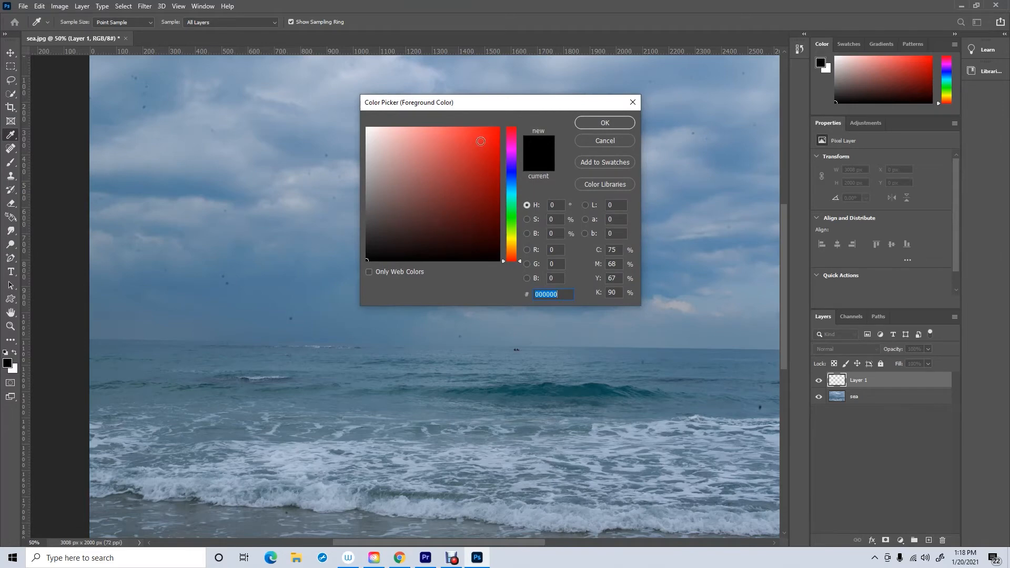
pyautogui.click(481, 141)
pyautogui.click(605, 123)
pyautogui.press('b')
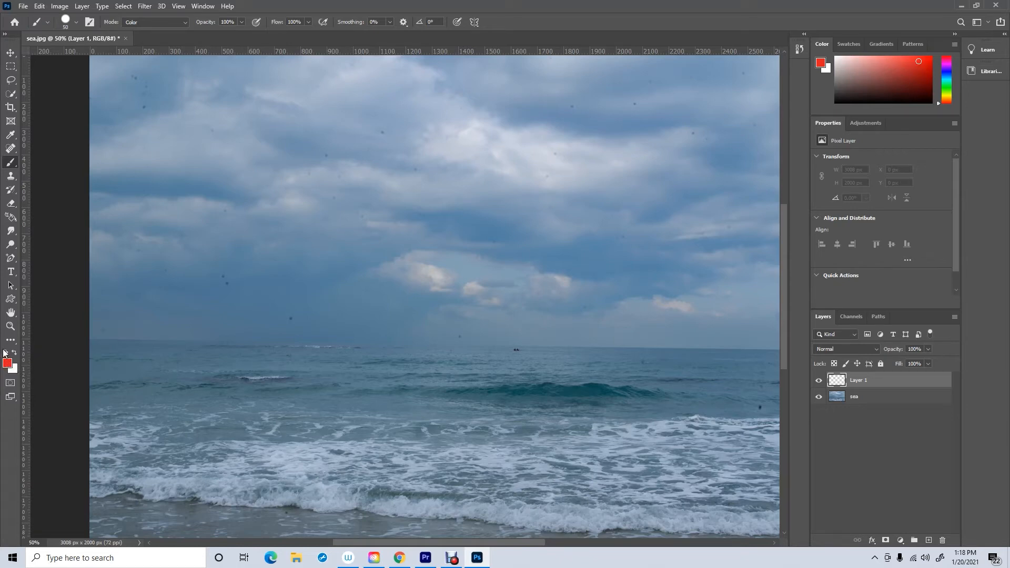
pyautogui.click(6, 352)
# - Browse the Special Effects Brushes presets and select Kyle's Supreme Spatter brush
pyautogui.click(76, 25)
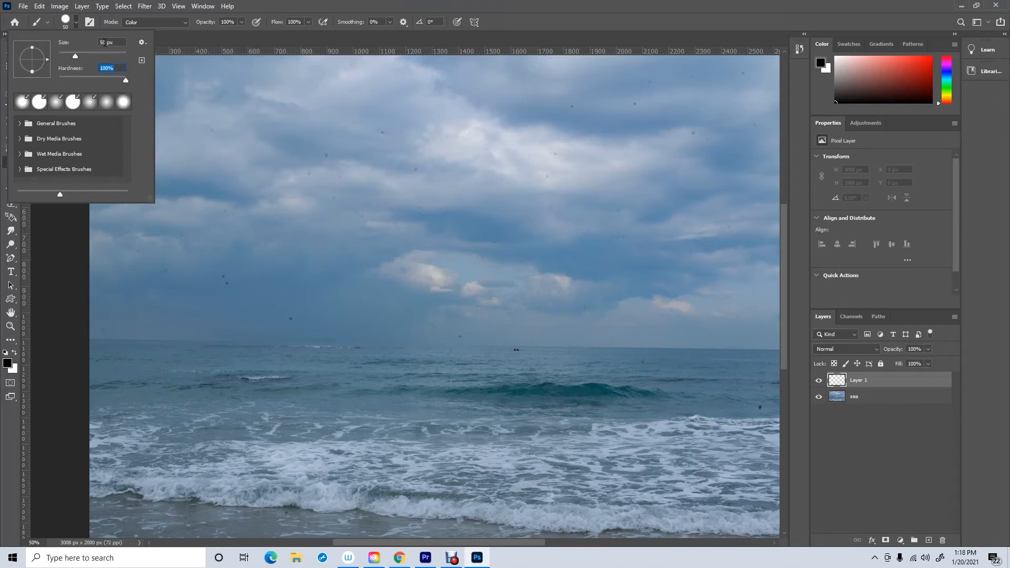
pyautogui.click(56, 20)
pyautogui.scroll(-2, 74, 168)
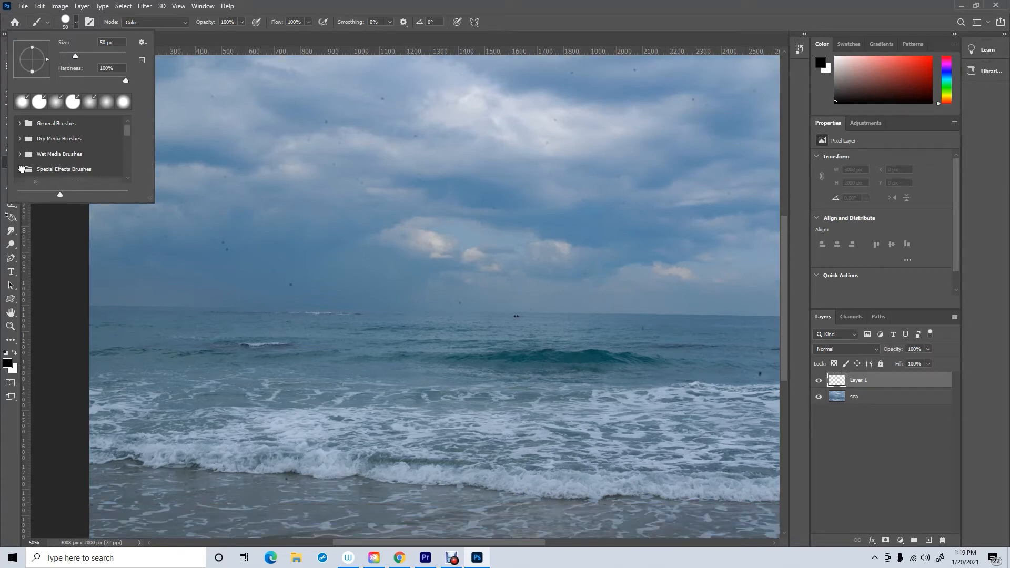
pyautogui.click(62, 170)
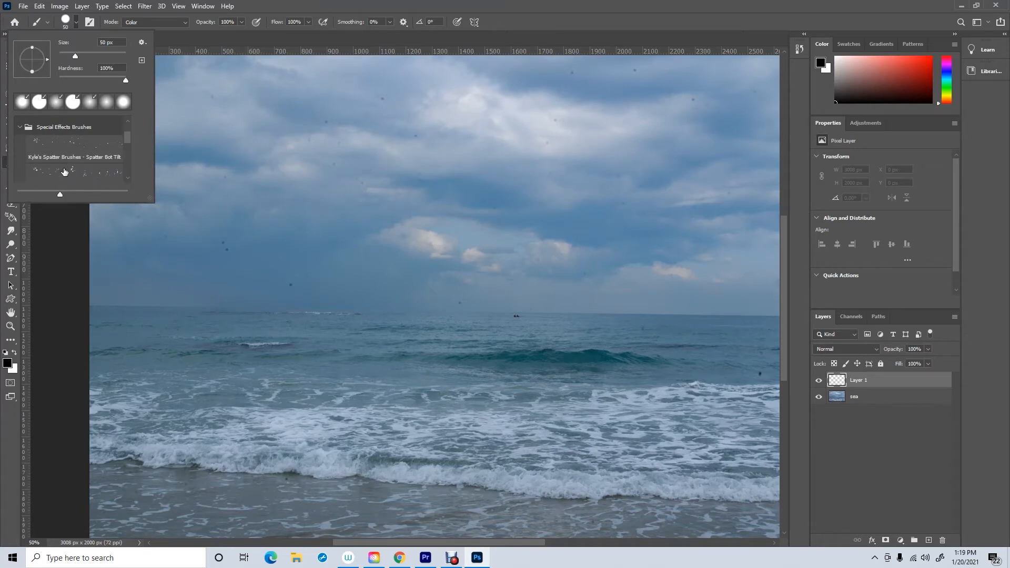
pyautogui.click(65, 168)
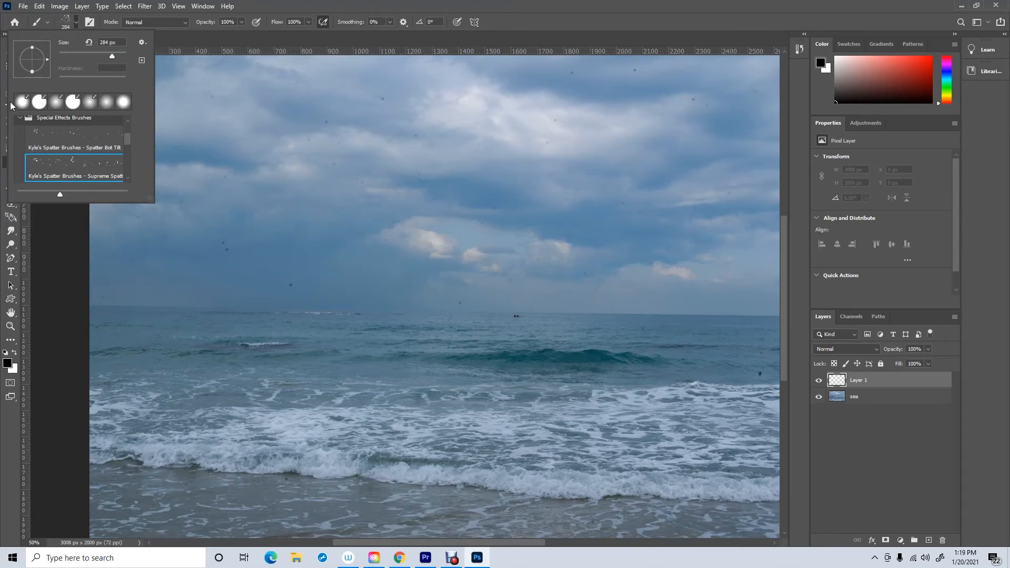
# - Choose a hard round brush, set its size to 50 px and paint a single black dot in the sky
pyautogui.click(40, 103)
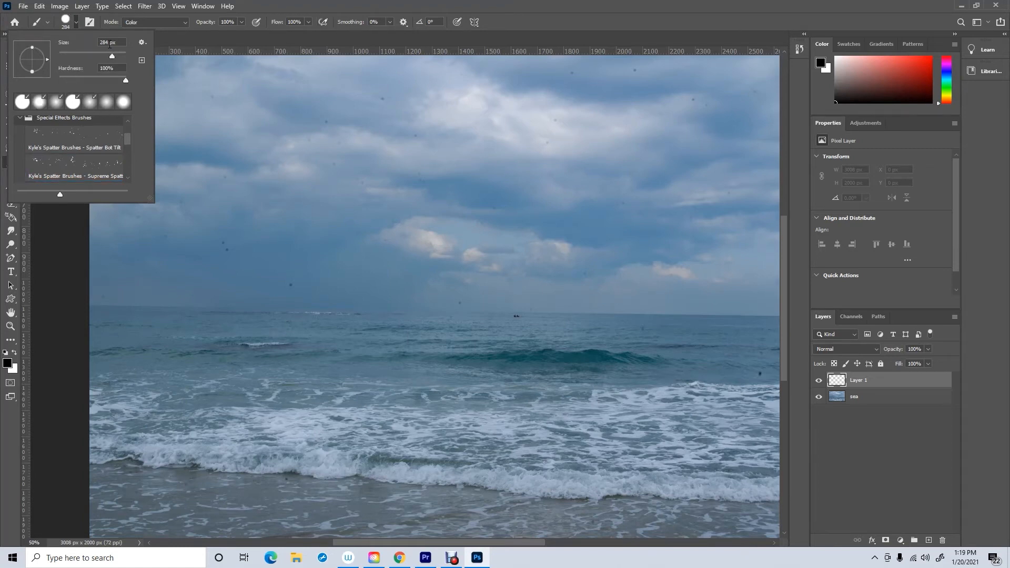
pyautogui.moveTo(120, 41); pyautogui.dragTo(87, 42)
pyautogui.write('50')
pyautogui.click(312, 195)
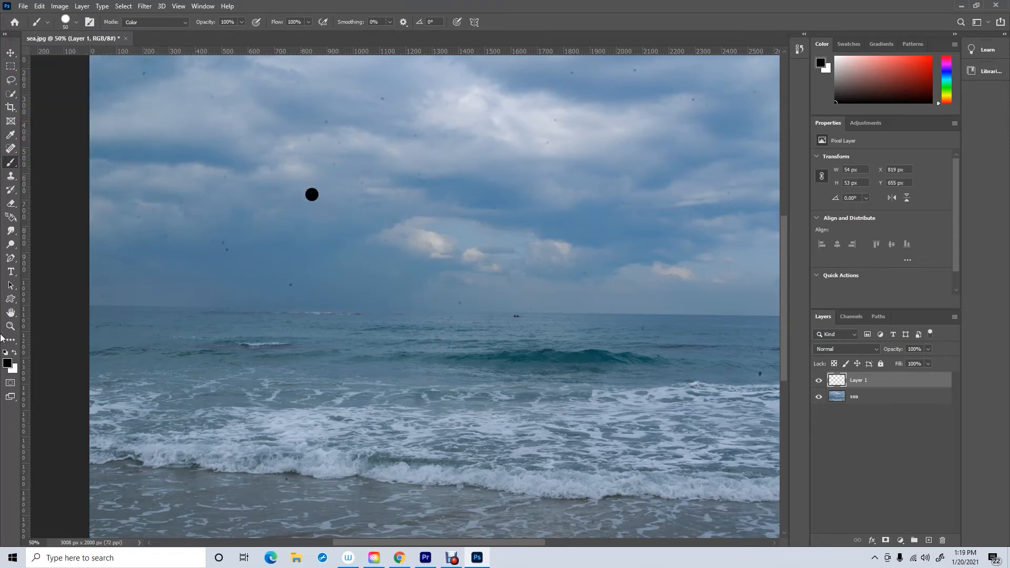
# - Set the brush hardness to 0% and paint a soft-edged black dot just right of the hard dot
pyautogui.click(10, 328)
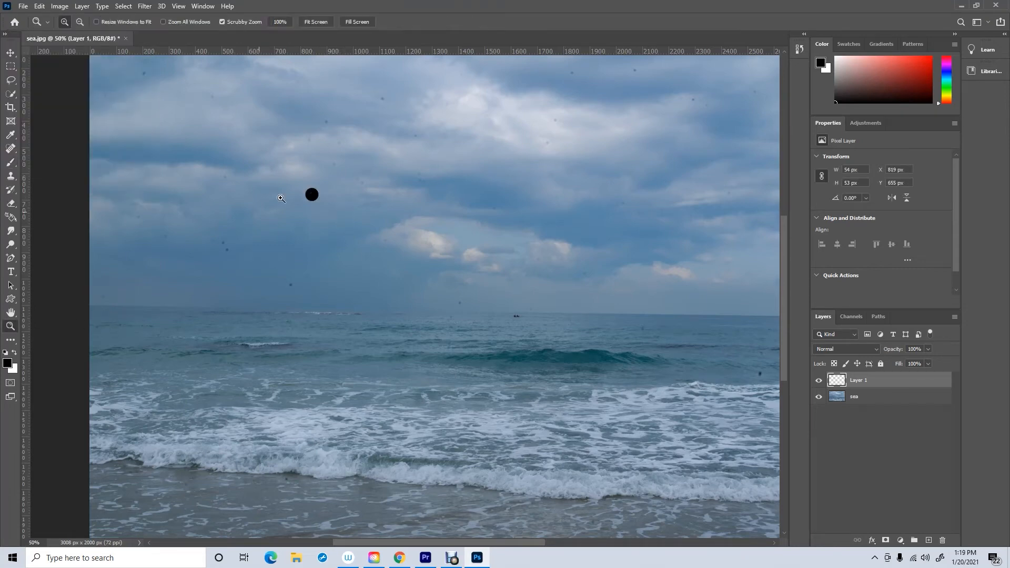
pyautogui.click(312, 195)
pyautogui.click(313, 197)
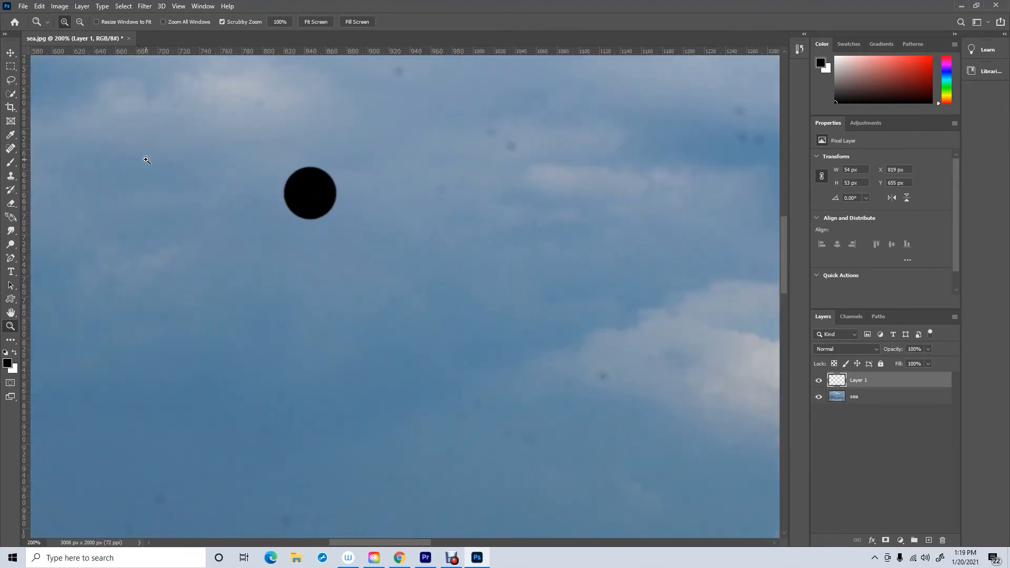
pyautogui.click(9, 164)
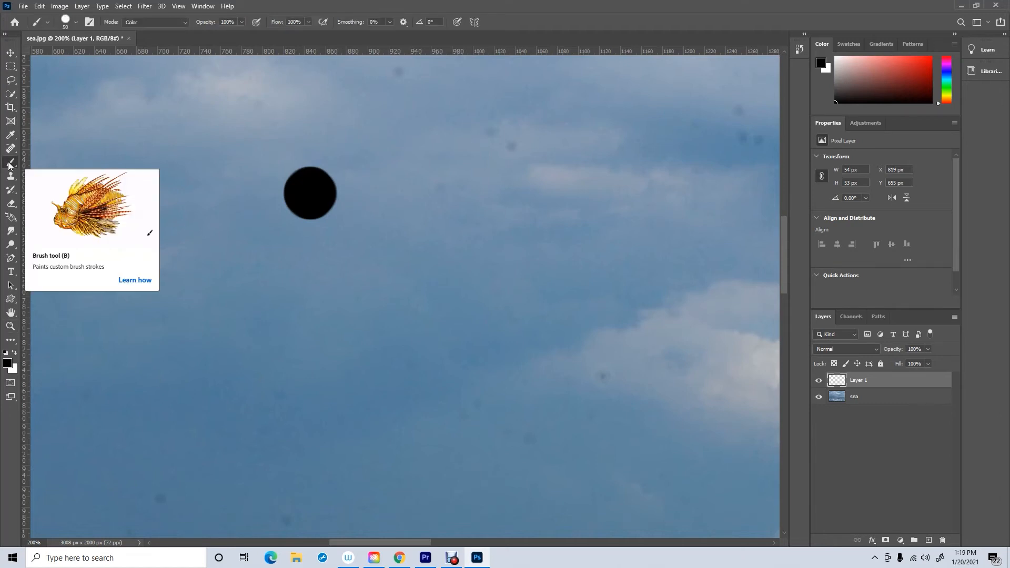
pyautogui.click(77, 23)
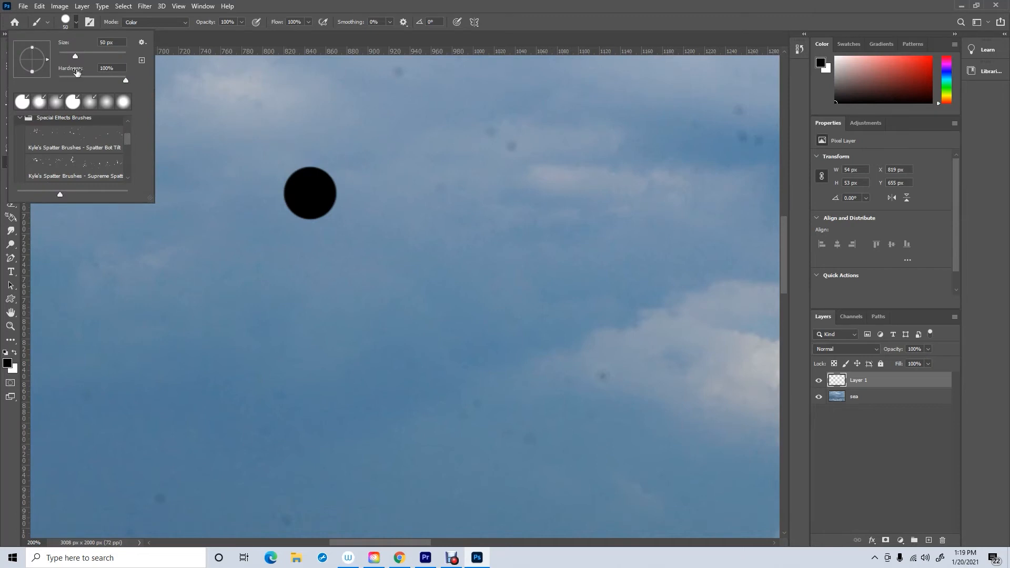
pyautogui.moveTo(125, 79); pyautogui.dragTo(33, 86)
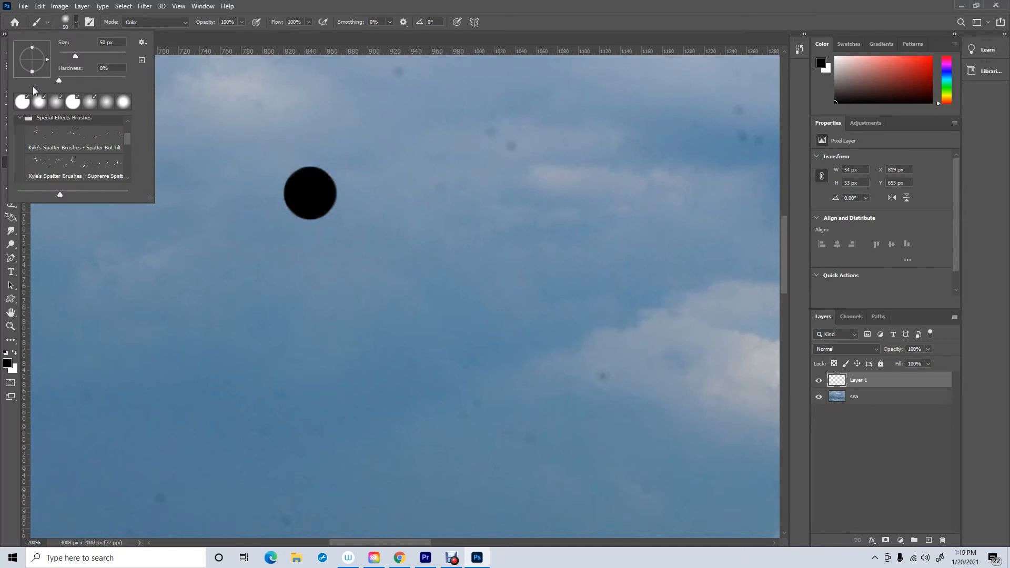
pyautogui.click(395, 192)
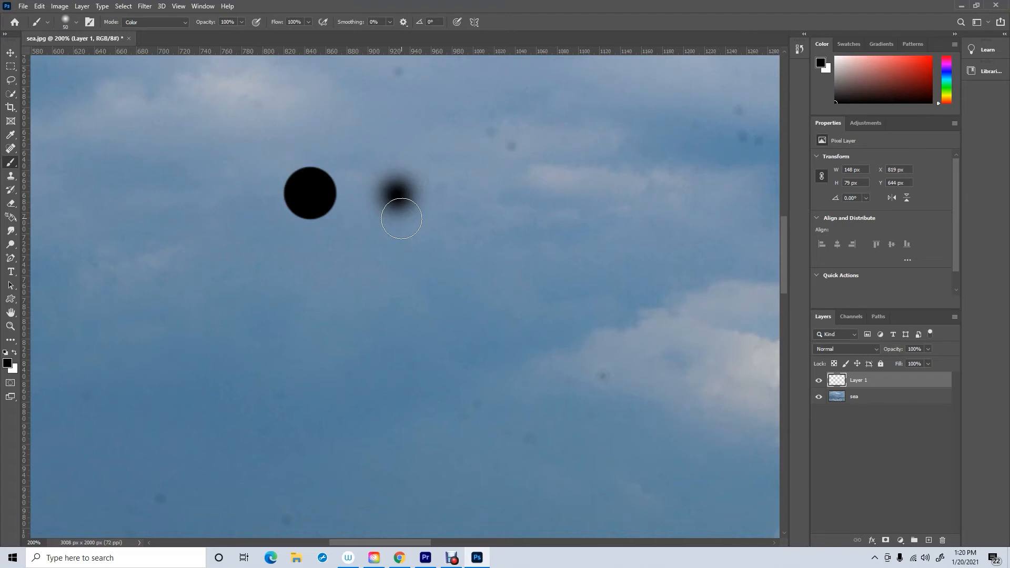
# - Add a new layer above Layer 1 and rename it white
pyautogui.click(929, 540)
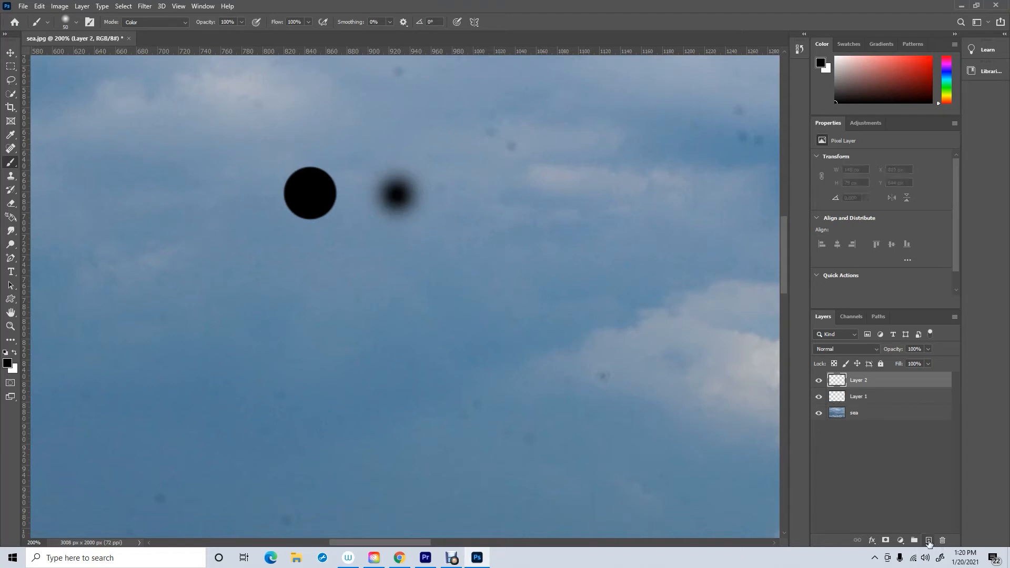
pyautogui.doubleClick(854, 381)
pyautogui.write('d')
pyautogui.press('Return')
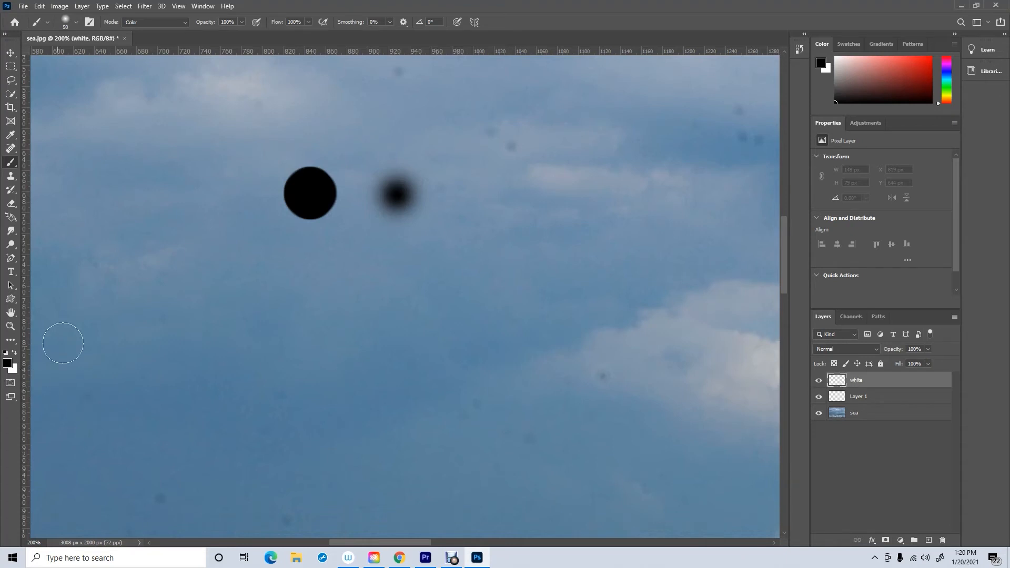
# - Fill the white layer with the white background color in Normal mode at 100% opacity
pyautogui.click(40, 7)
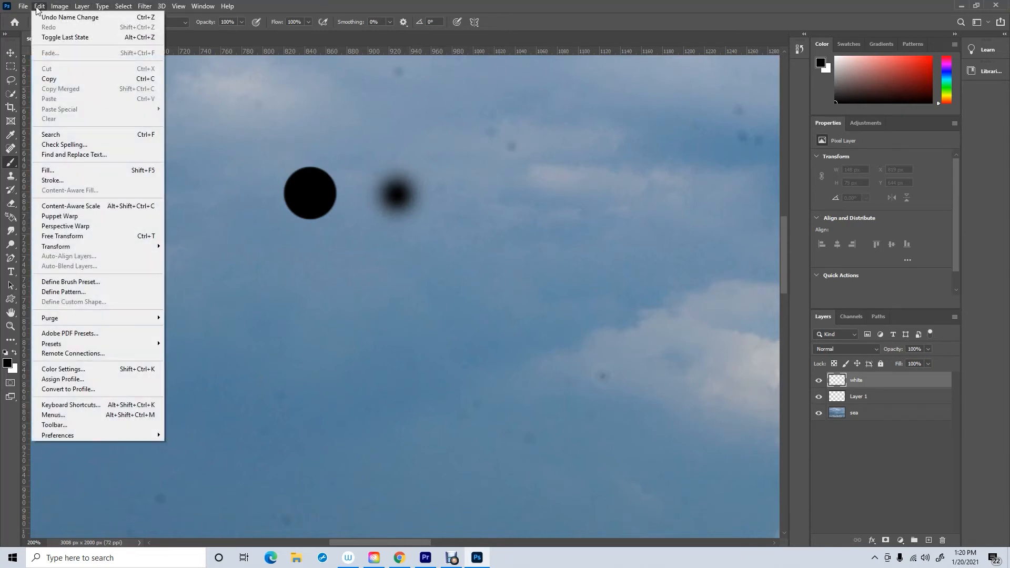
pyautogui.click(66, 170)
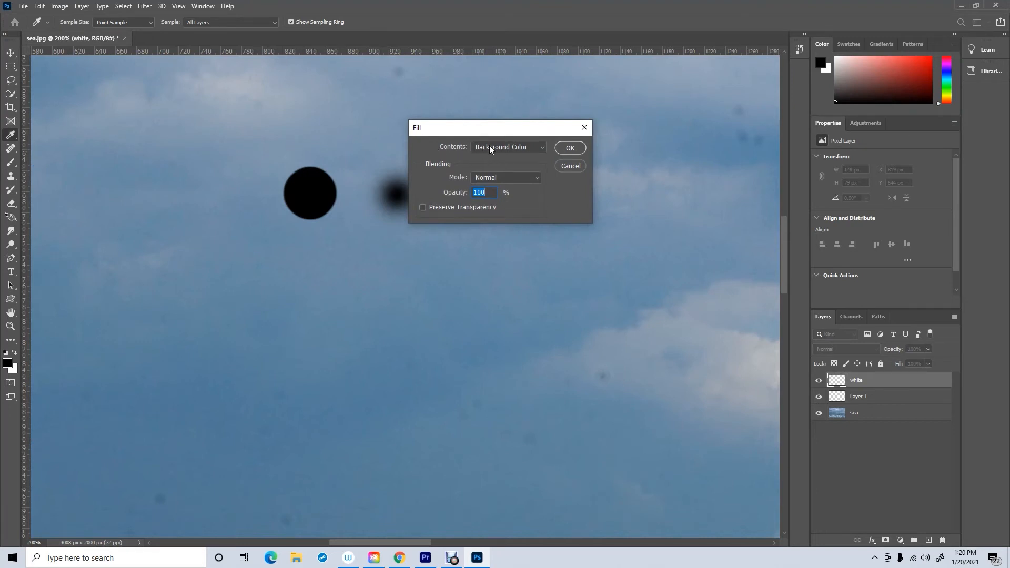
pyautogui.click(542, 148)
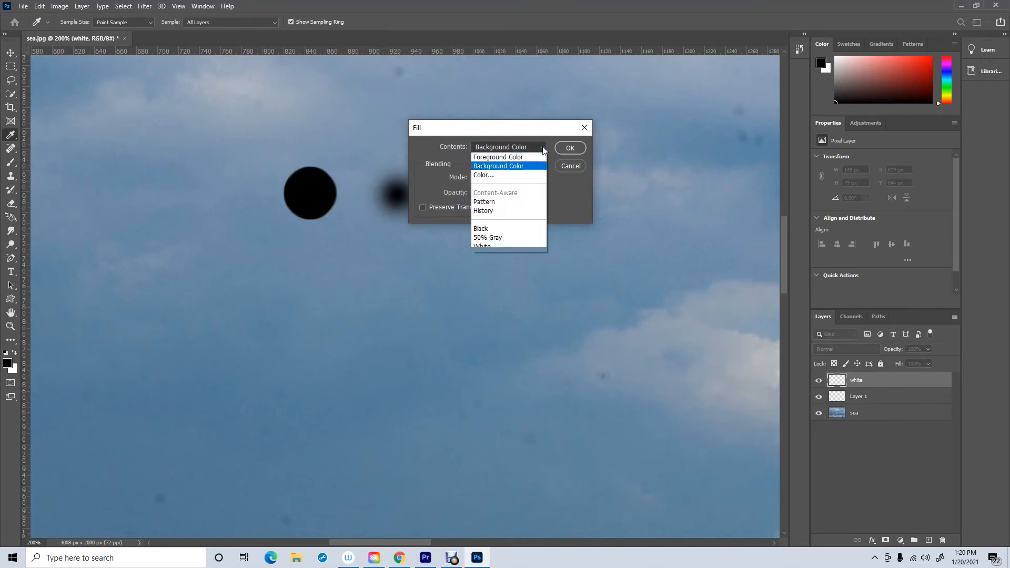
pyautogui.click(491, 157)
pyautogui.click(543, 148)
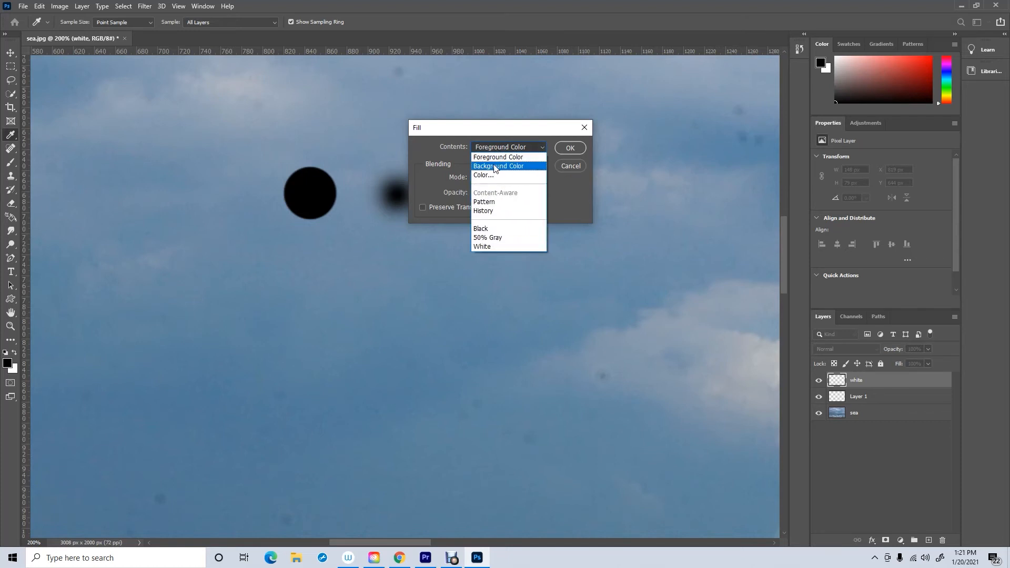
pyautogui.click(494, 168)
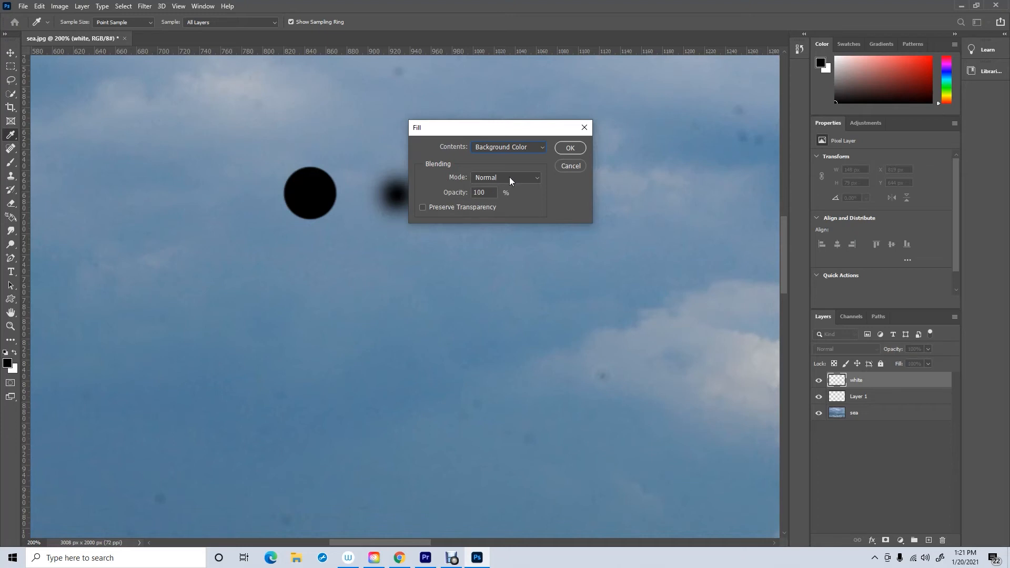
pyautogui.click(571, 149)
pyautogui.press('b')
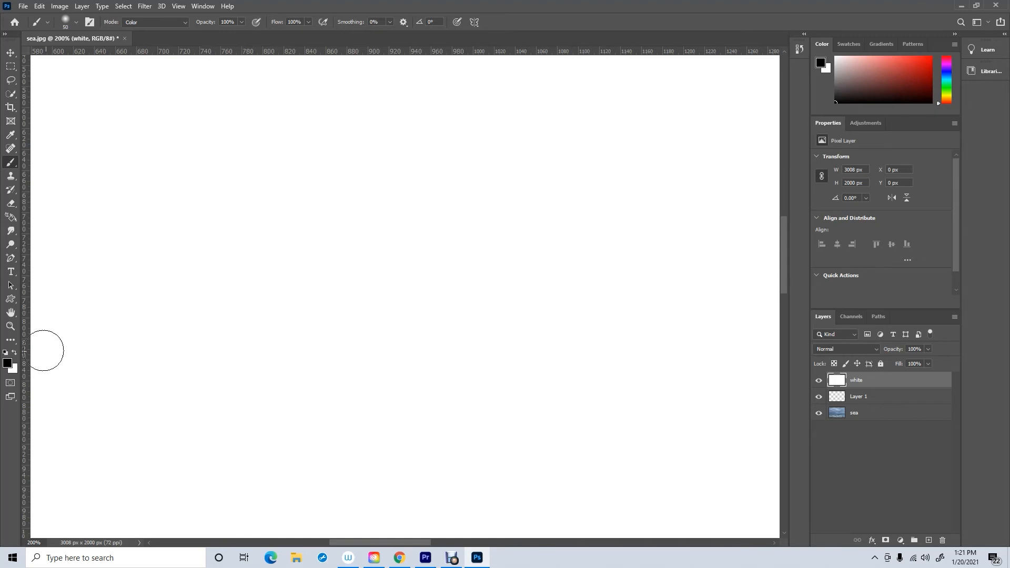
# - Move the white layer below Layer 1 so that it sits between the dots and the sea layer
pyautogui.click(10, 327)
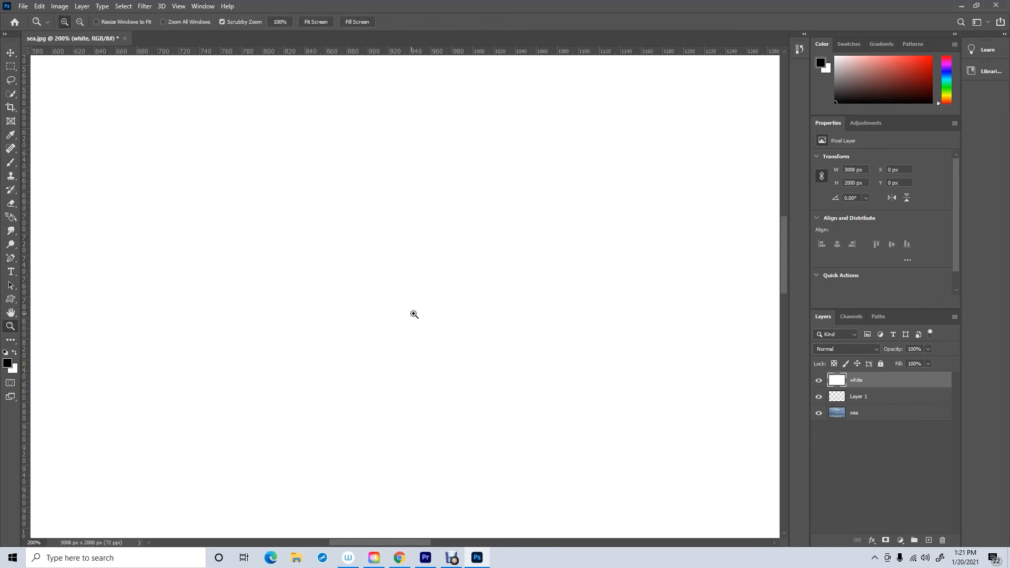
pyautogui.press('alt')
pyautogui.keyDown('alt'); pyautogui.click(413, 311); pyautogui.keyUp('alt')
pyautogui.keyDown('alt'); pyautogui.click(414, 312); pyautogui.keyUp('alt')
pyautogui.keyDown('alt'); pyautogui.click(413, 312); pyautogui.keyUp('alt')
pyautogui.keyDown('alt'); pyautogui.click(450, 318); pyautogui.keyUp('alt')
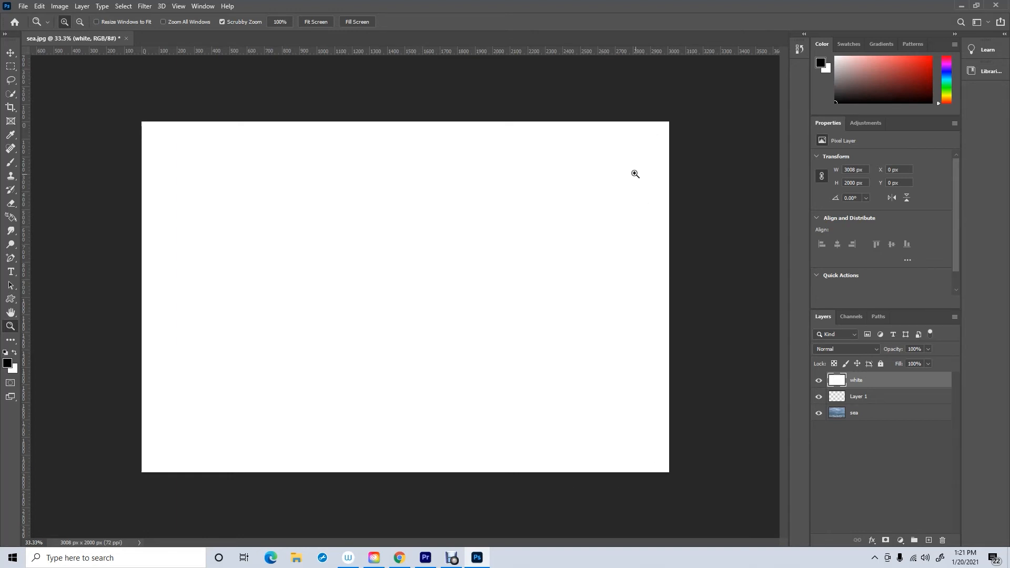
pyautogui.click(11, 53)
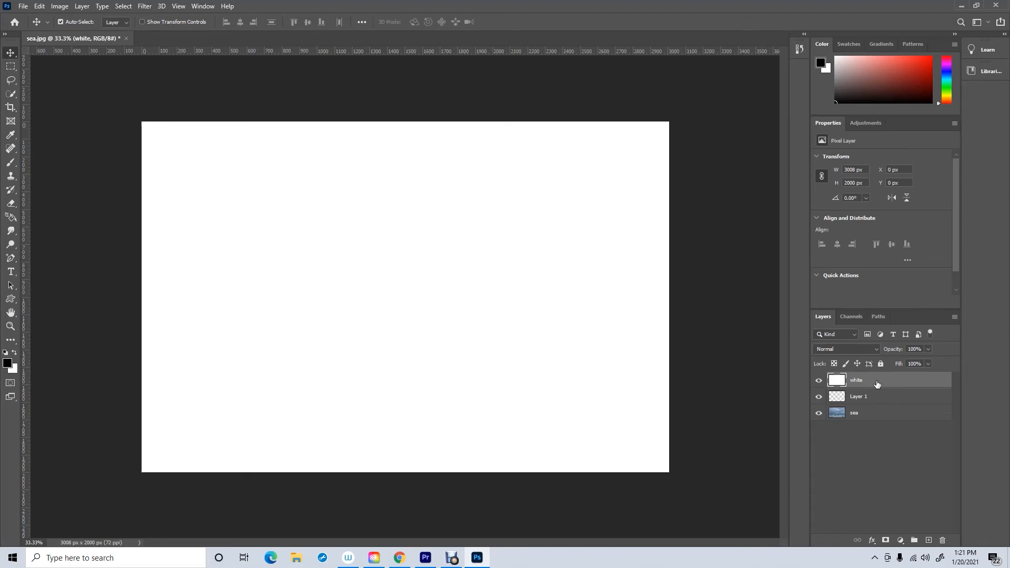
pyautogui.moveTo(877, 384); pyautogui.dragTo(880, 405)
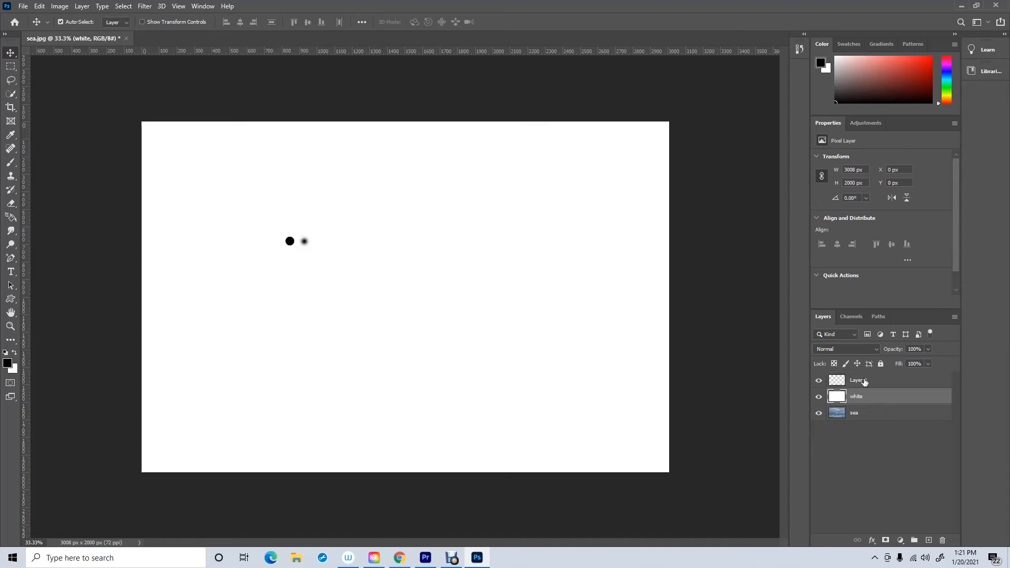
# - Set the brush hardness to 50% and undo the last brush stroke on the white layer
pyautogui.click(14, 329)
pyautogui.click(294, 250)
pyautogui.click(295, 256)
pyautogui.click(302, 250)
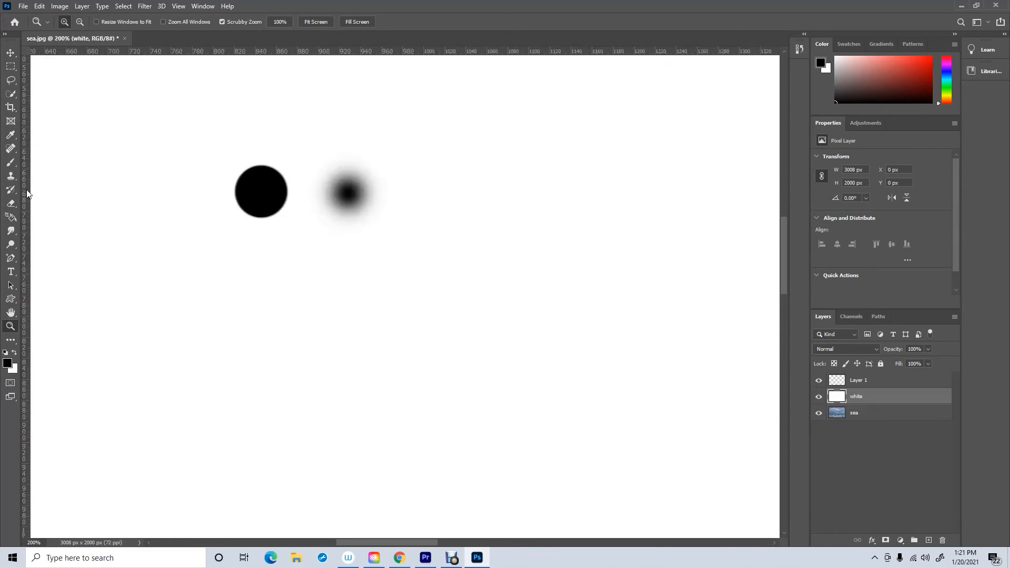
pyautogui.click(9, 164)
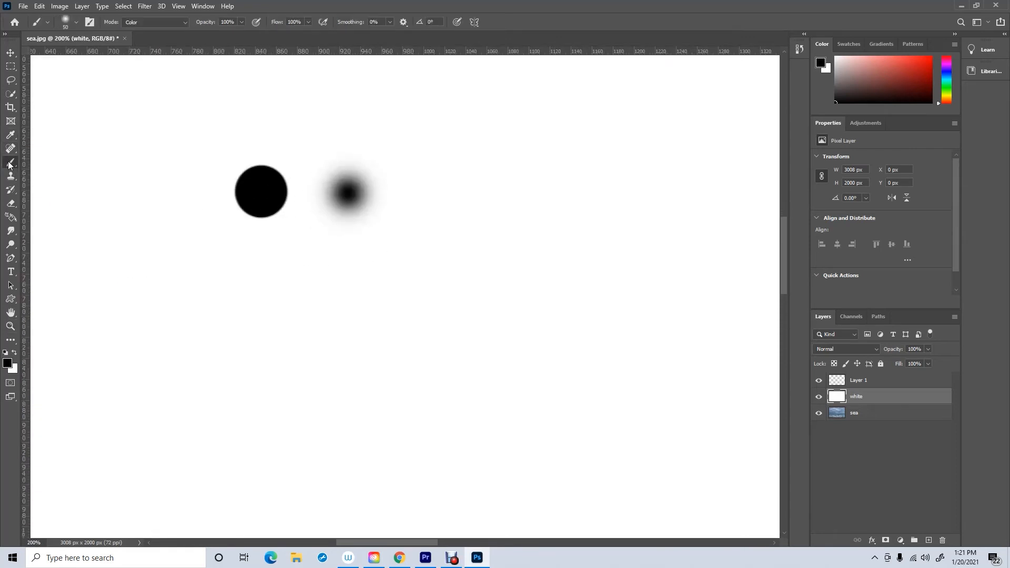
pyautogui.click(76, 24)
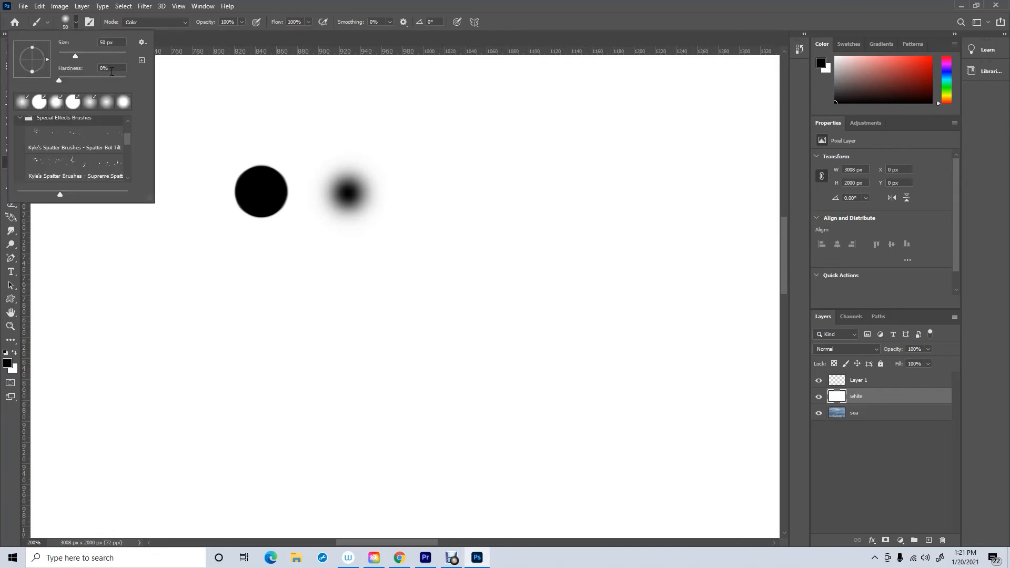
pyautogui.write('50')
pyautogui.press('Return')
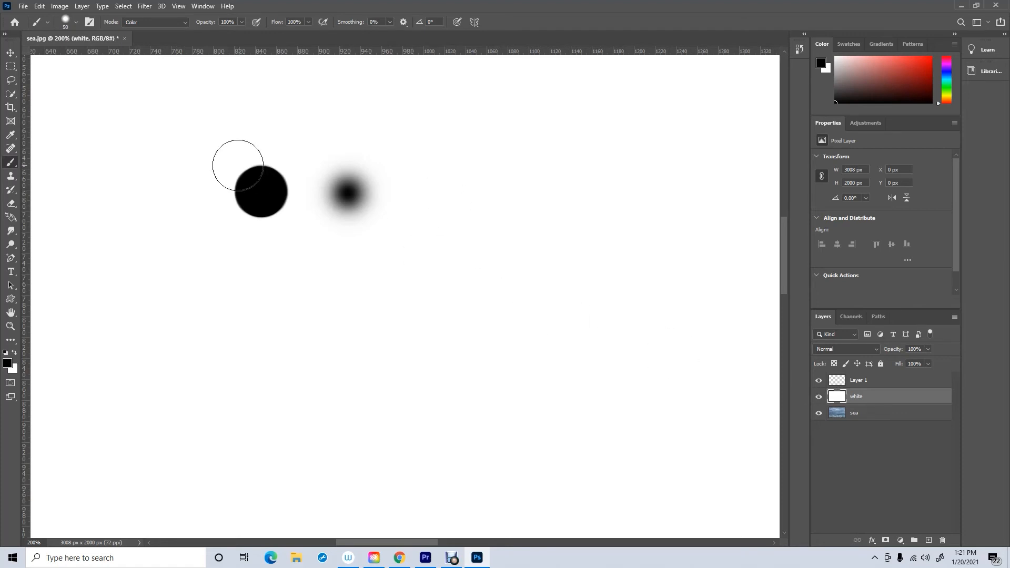
pyautogui.click(42, 6)
pyautogui.click(45, 18)
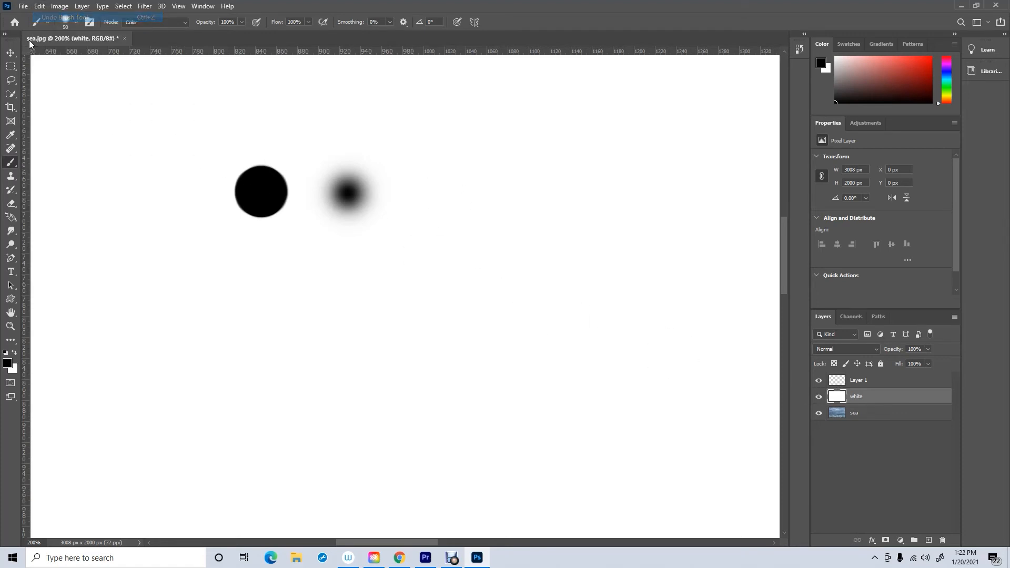
# - Paint a third black dot on Layer 1 beside the other two, using the 50 px brush at 50% hardness
pyautogui.click(869, 381)
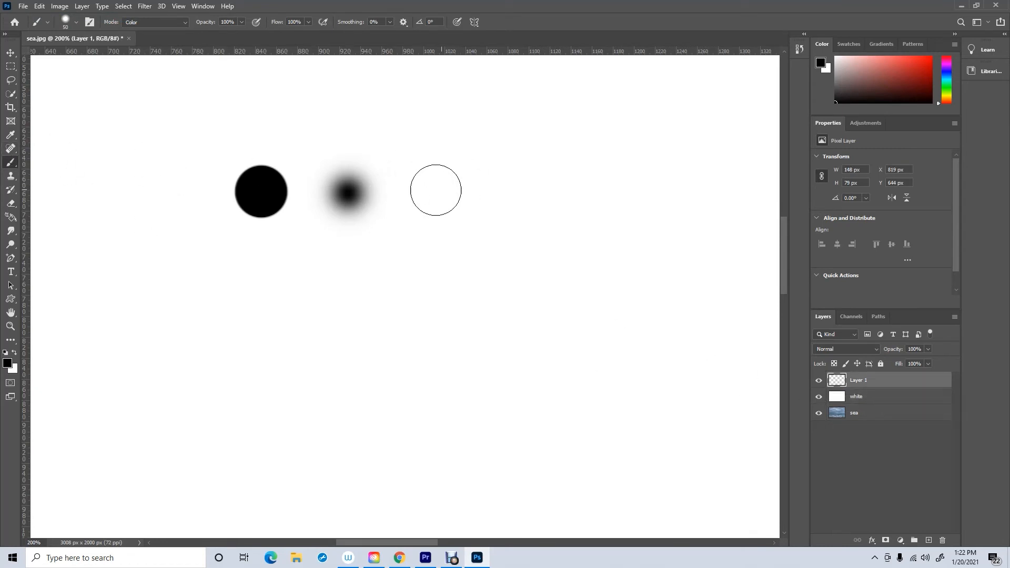
pyautogui.click(428, 196)
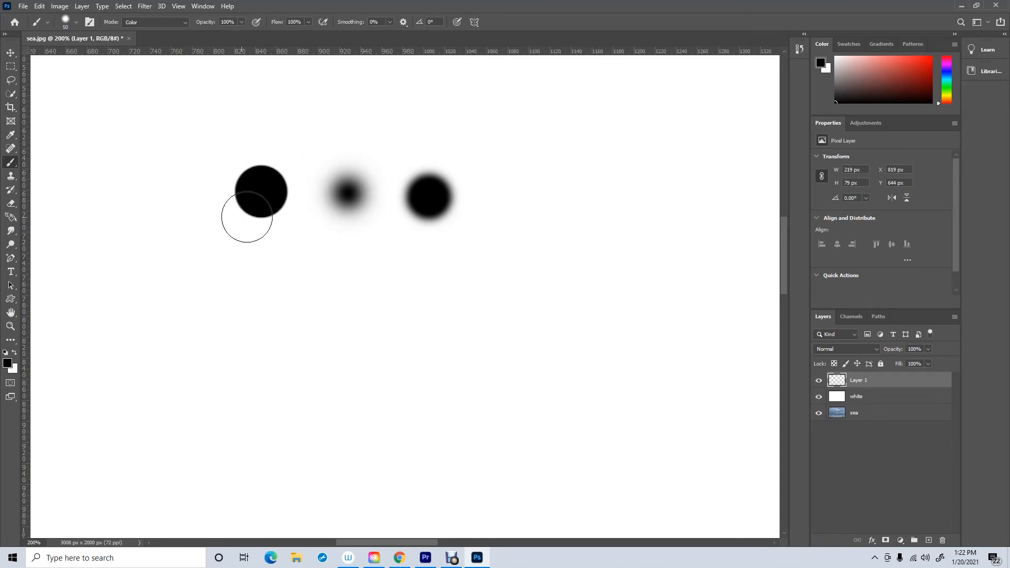
pyautogui.click(76, 22)
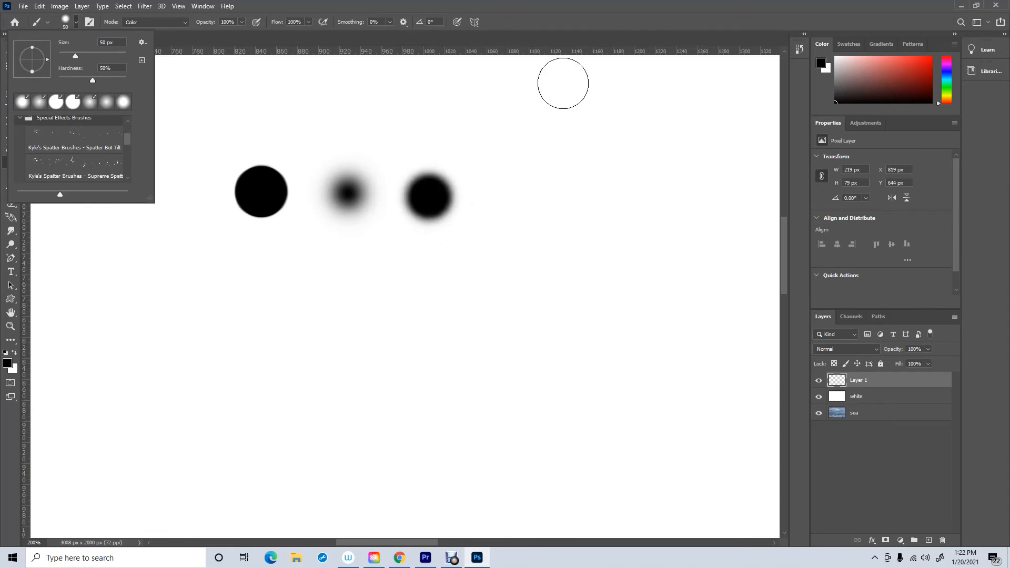
pyautogui.click(567, 16)
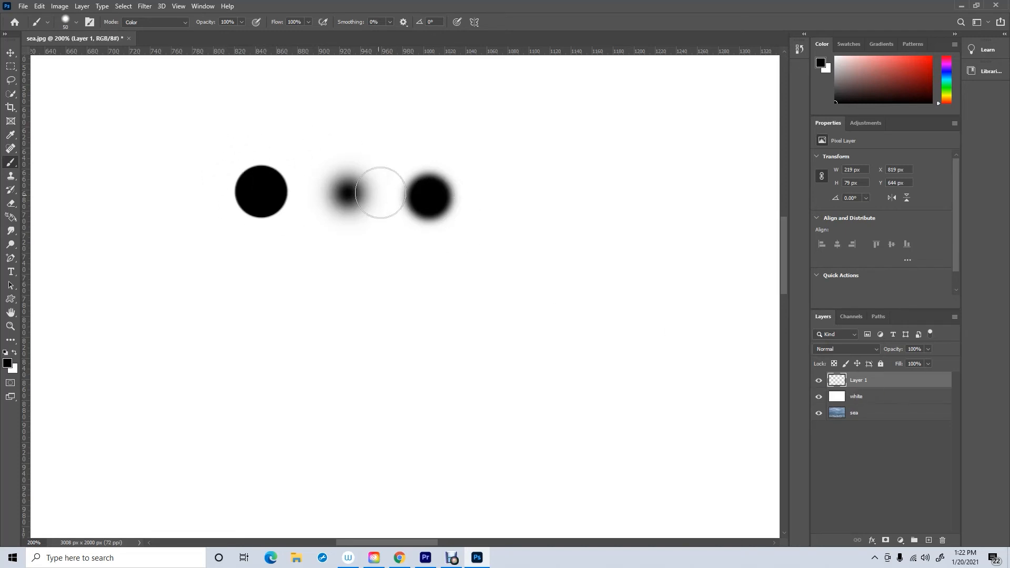
# - Rename Layer 1 as dots and deselect all layers
pyautogui.doubleClick(861, 380)
pyautogui.write('dots')
pyautogui.click(866, 445)
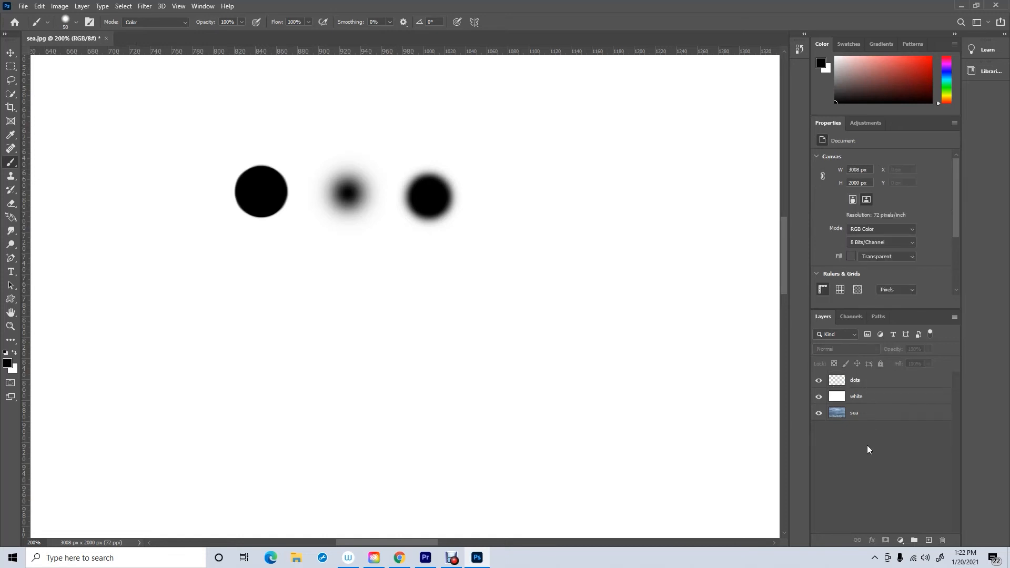
# - Hide the dots and white layers and make the sea layer active
pyautogui.click(818, 380)
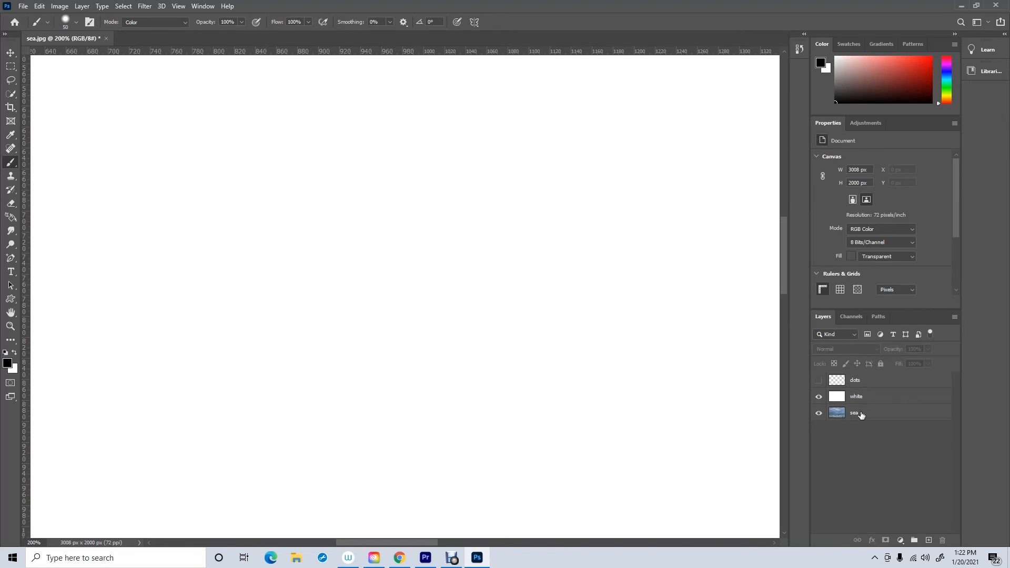
pyautogui.click(818, 397)
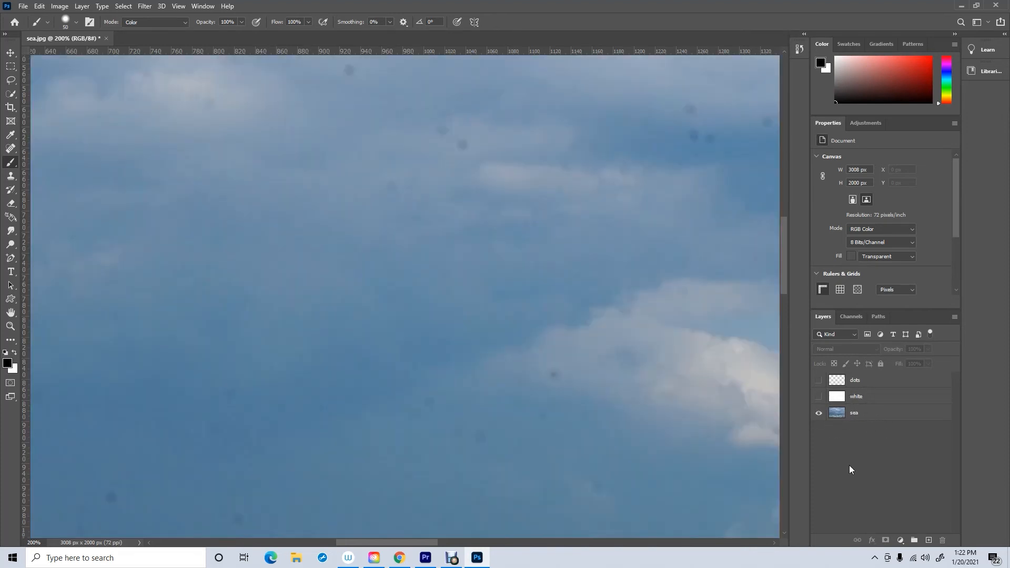
pyautogui.click(868, 415)
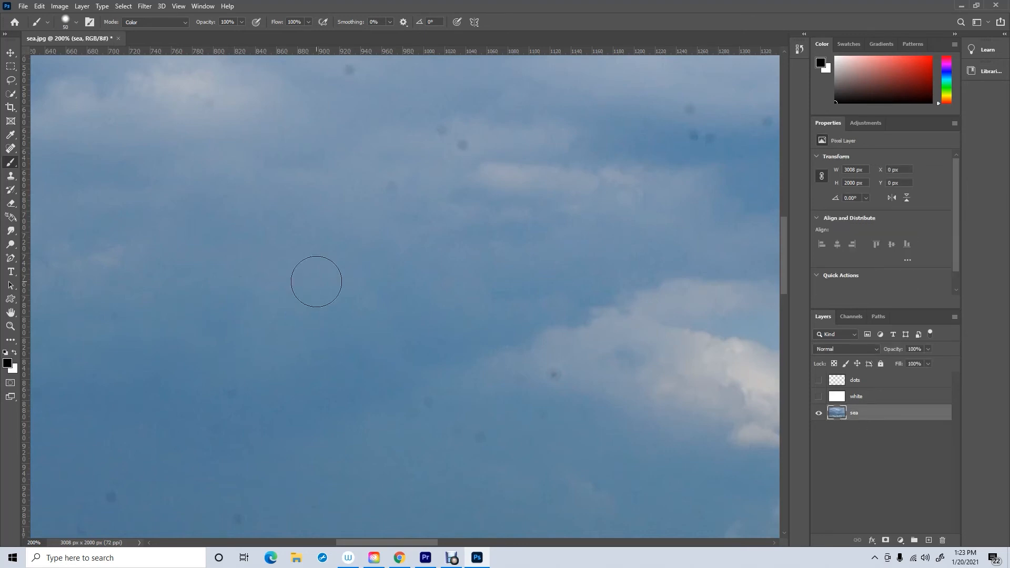
# - Show the Navigator and use it to bring the upper-left corner of the sky into view
pyautogui.click(10, 327)
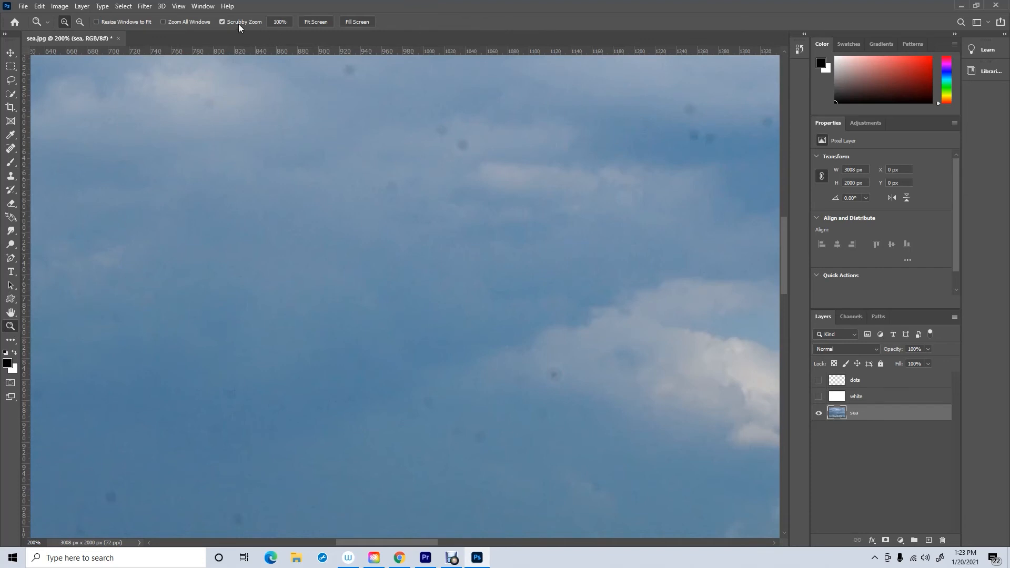
pyautogui.click(203, 7)
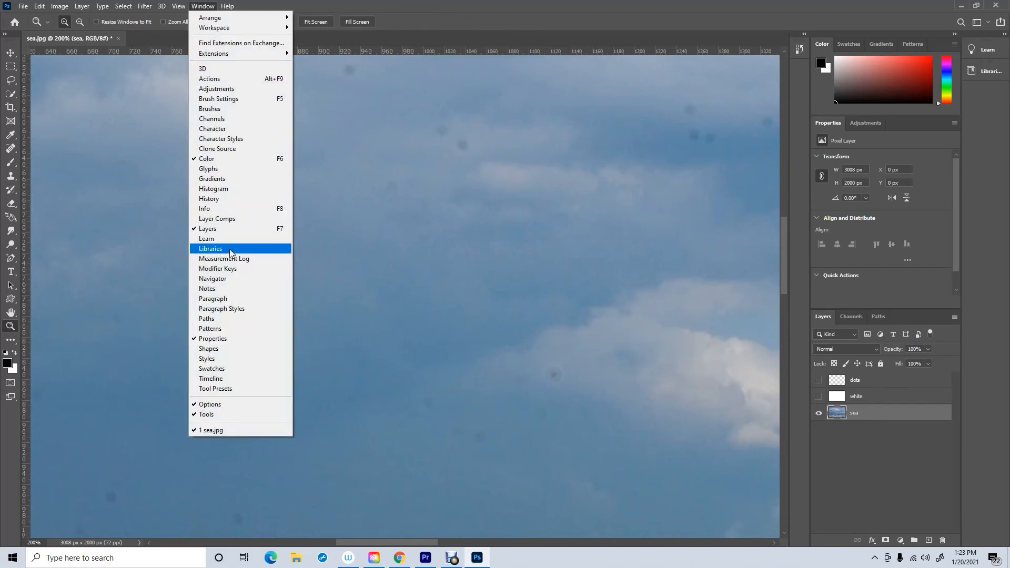
pyautogui.click(224, 281)
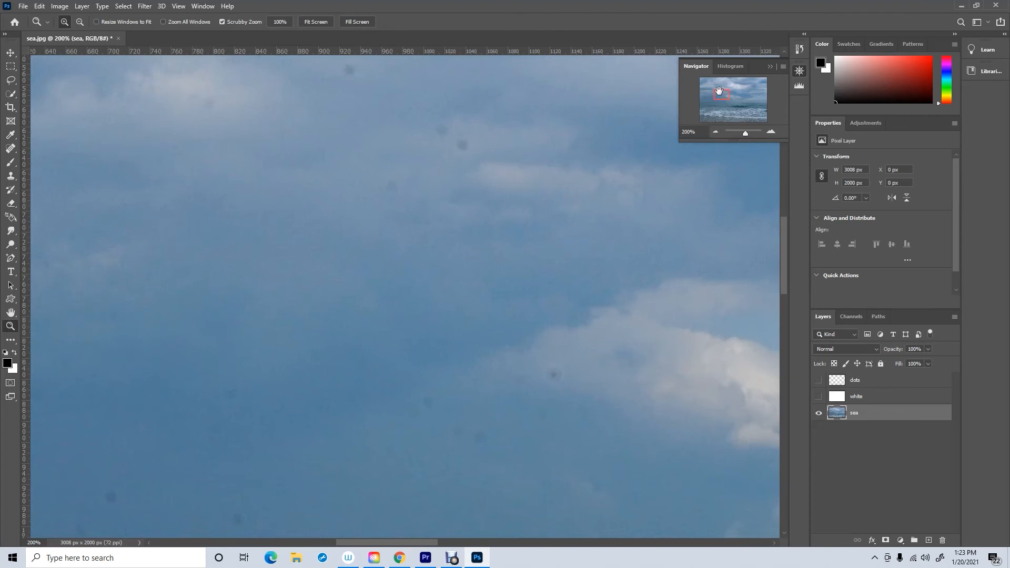
pyautogui.moveTo(726, 94); pyautogui.dragTo(707, 85)
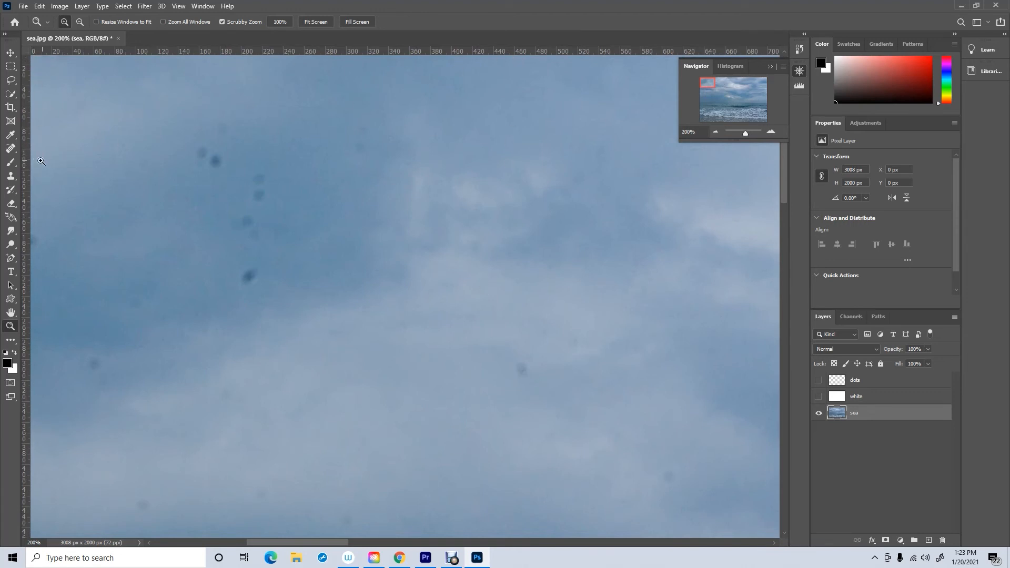
# - Remove a faint spot in the upper-left sky with the Content-Aware Spot Healing Brush at 15 px and 100% hardness
pyautogui.click(11, 148)
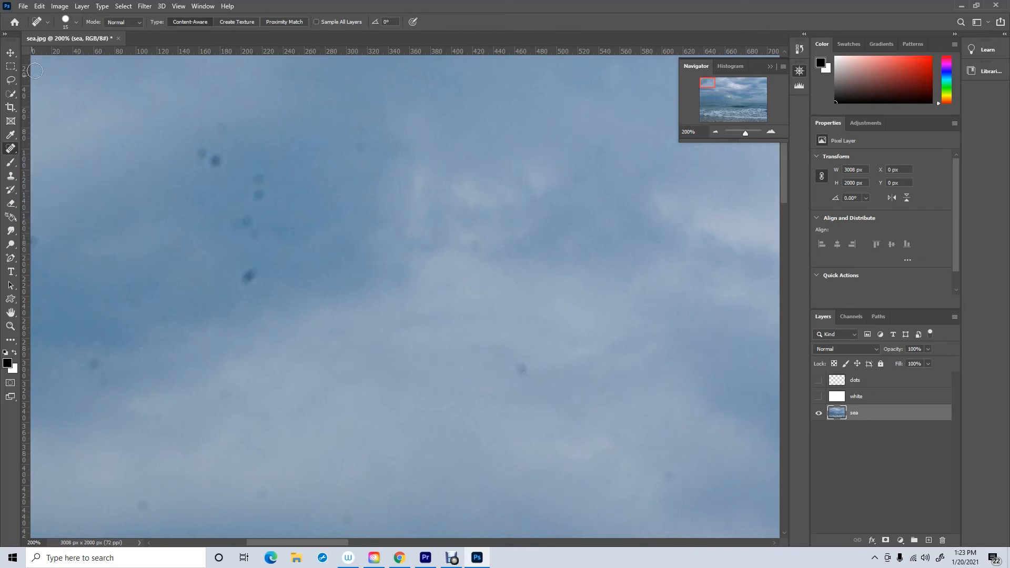
pyautogui.click(76, 23)
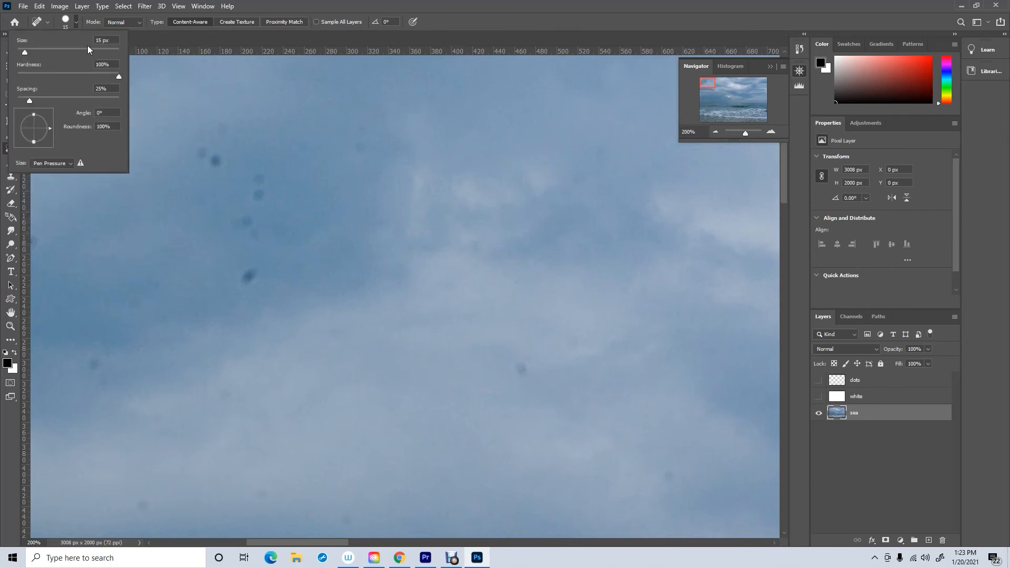
pyautogui.click(188, 38)
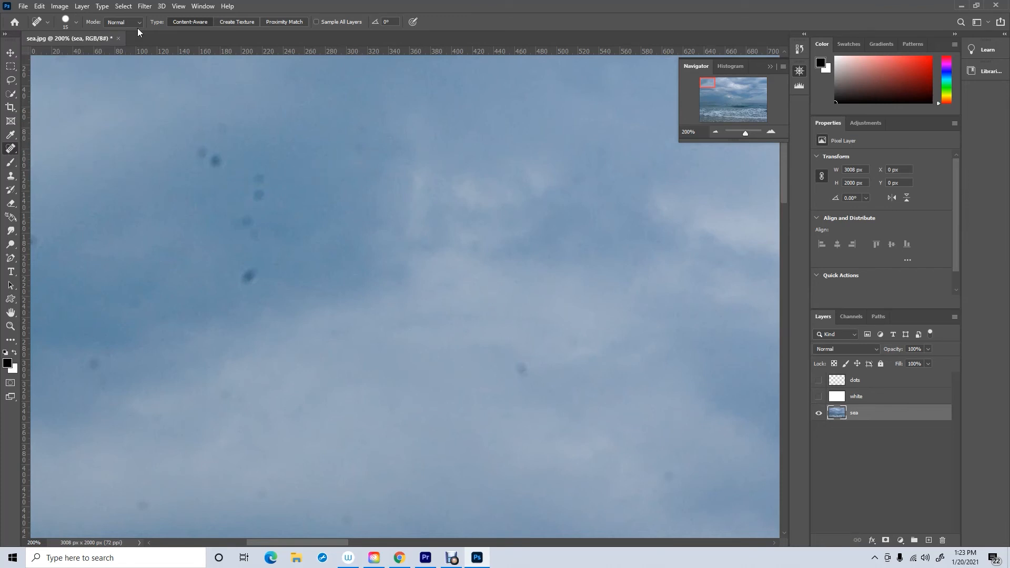
pyautogui.click(77, 21)
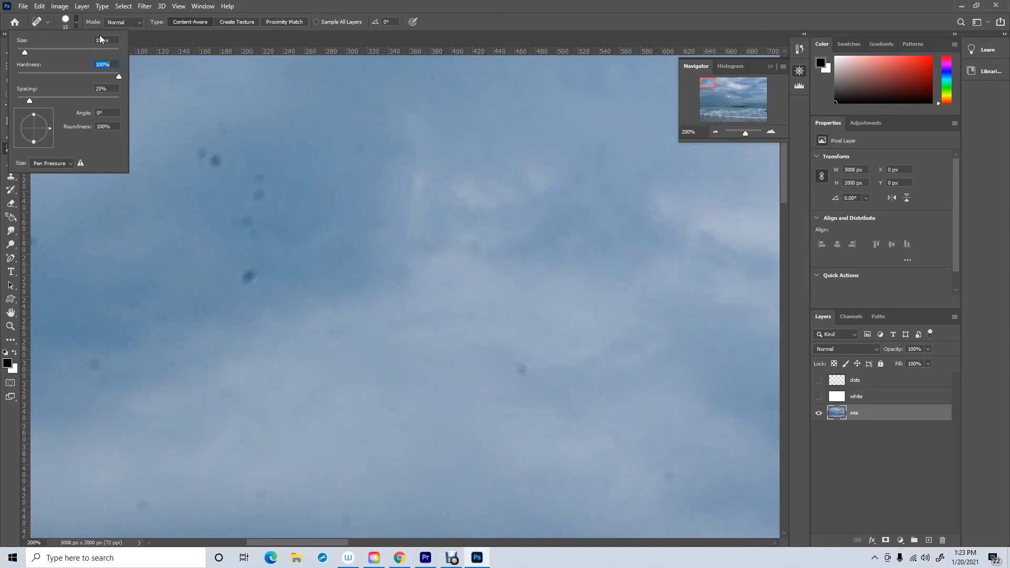
pyautogui.click(177, 37)
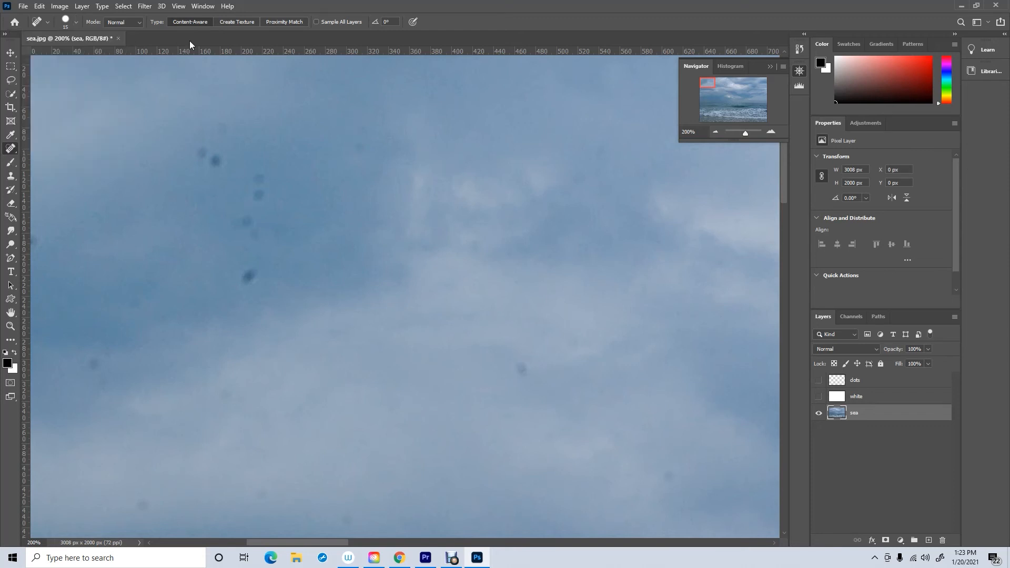
pyautogui.click(358, 147)
# - Magnify the spotted sky area to 600% and turn off Extras to hide the pixel grid
pyautogui.click(10, 326)
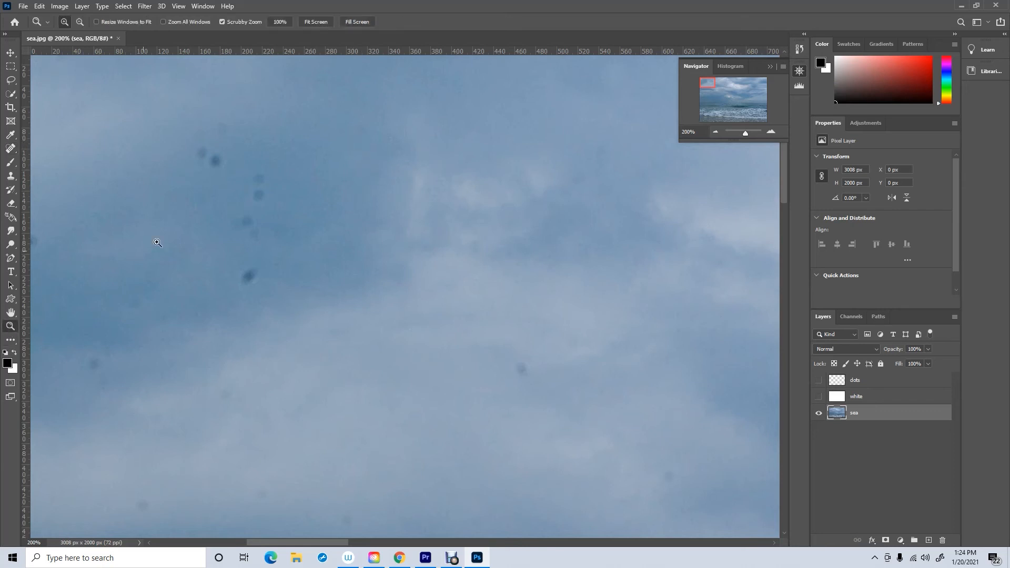
pyautogui.click(356, 131)
pyautogui.doubleClick(356, 131)
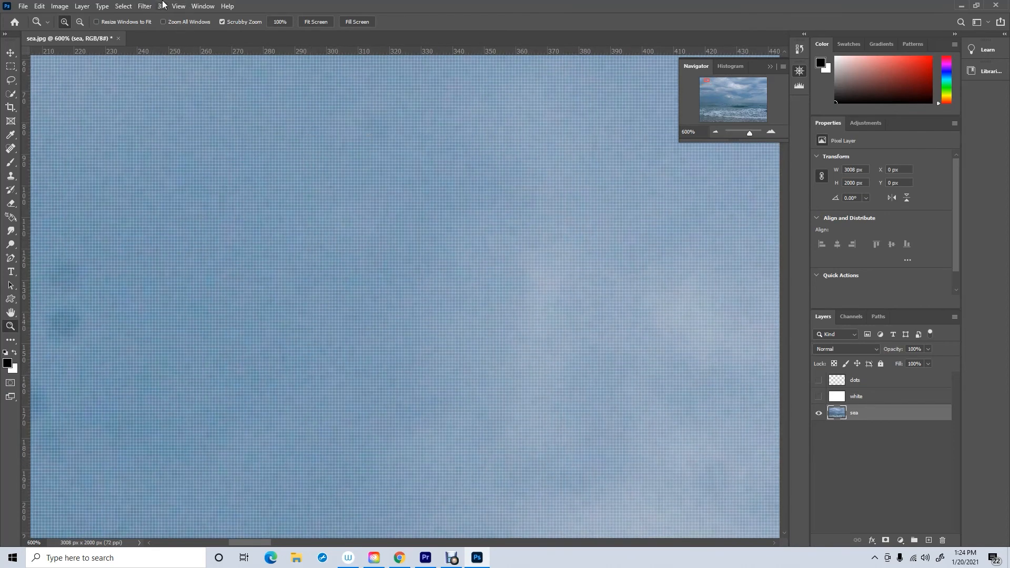
pyautogui.click(179, 6)
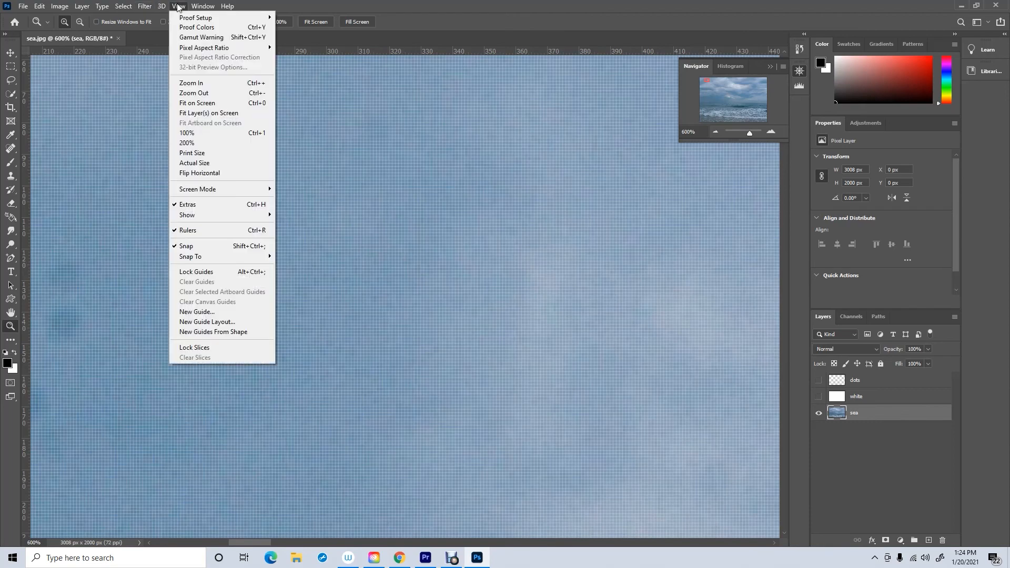
pyautogui.click(207, 206)
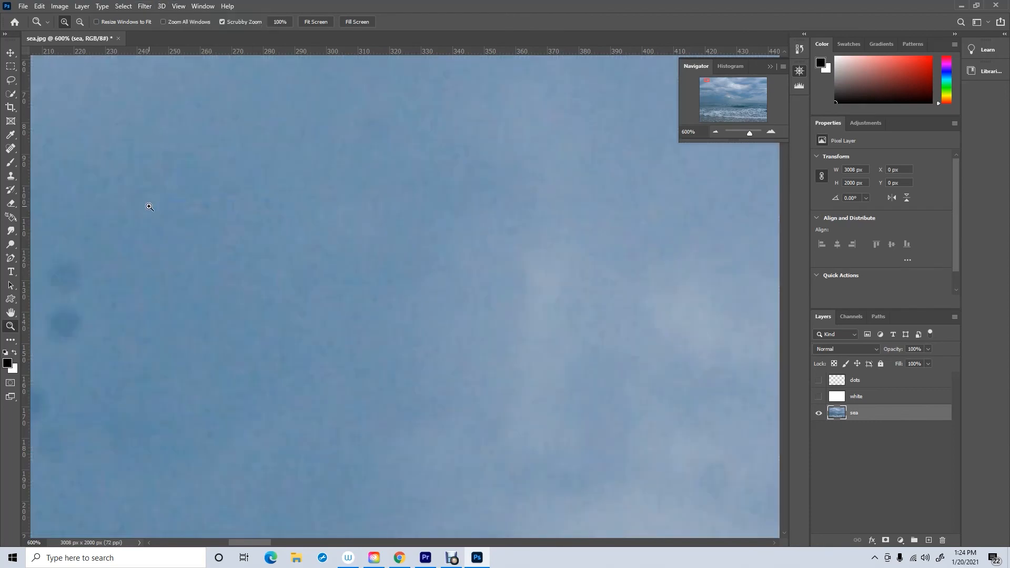
# - Heal the two vertically aligned dark spots in the sky with the 15 px Spot Healing Brush at 100% hardness
pyautogui.click(10, 163)
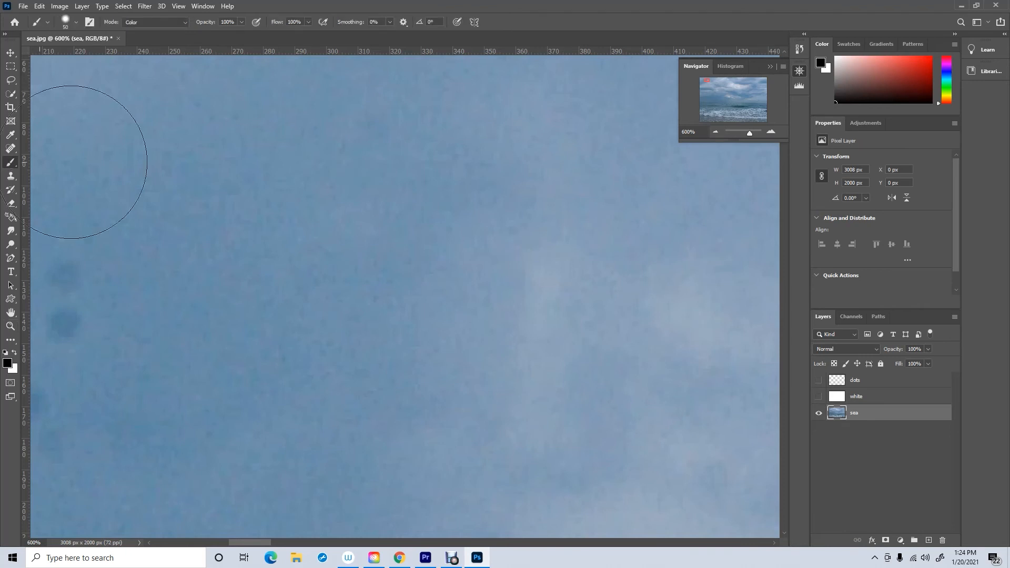
pyautogui.click(10, 149)
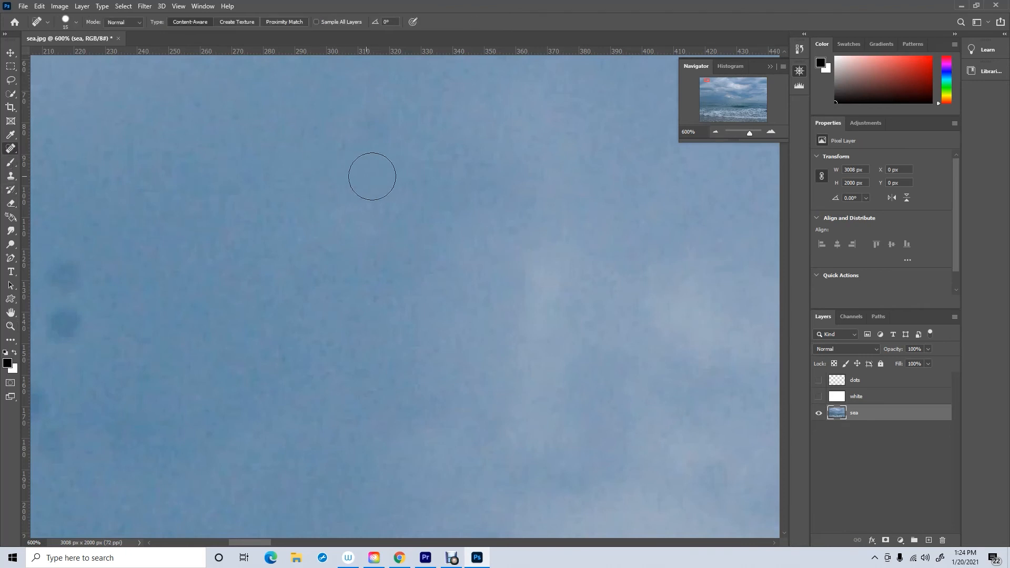
pyautogui.click(76, 23)
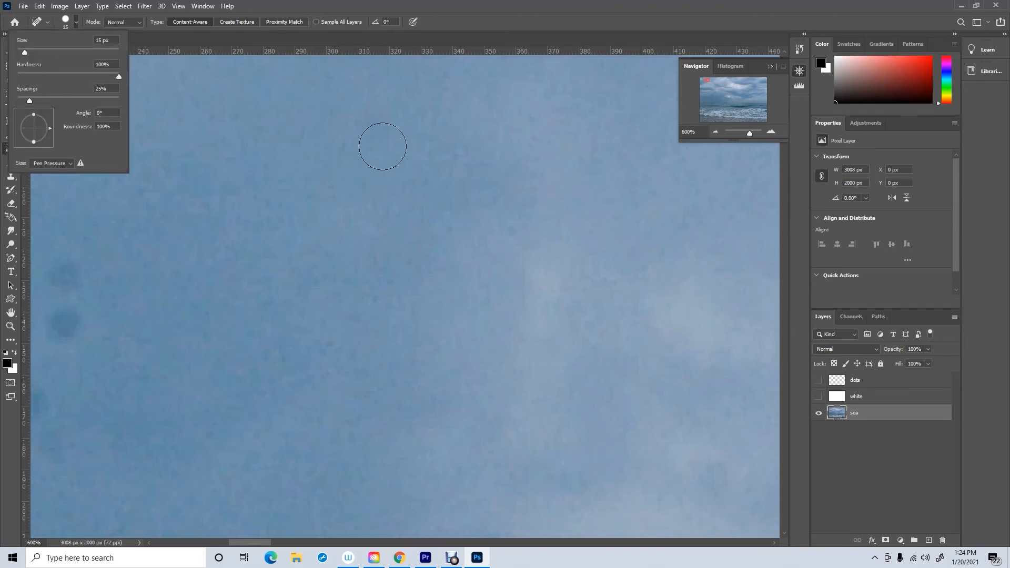
pyautogui.click(399, 42)
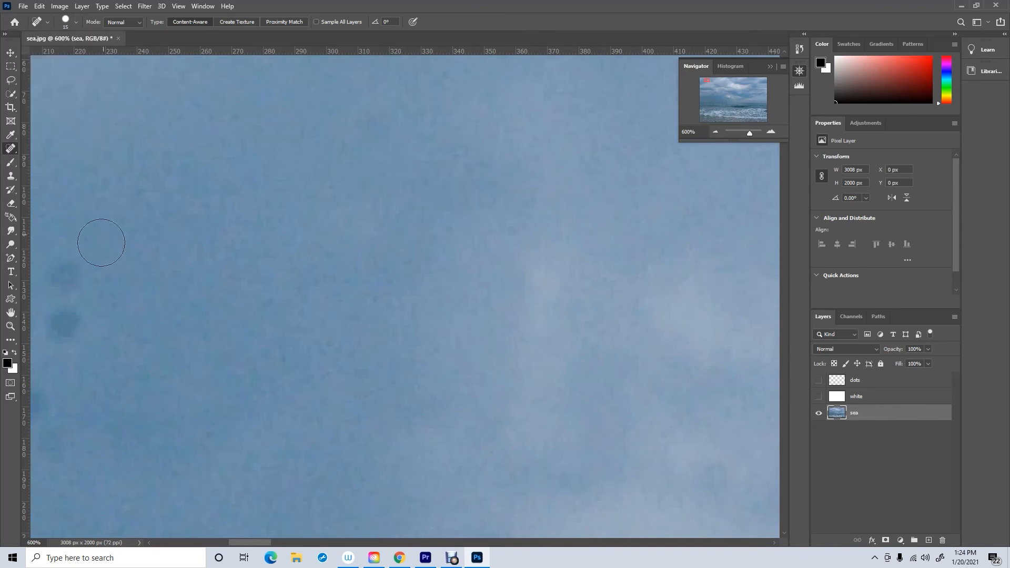
pyautogui.click(65, 276)
pyautogui.moveTo(252, 543); pyautogui.dragTo(231, 542)
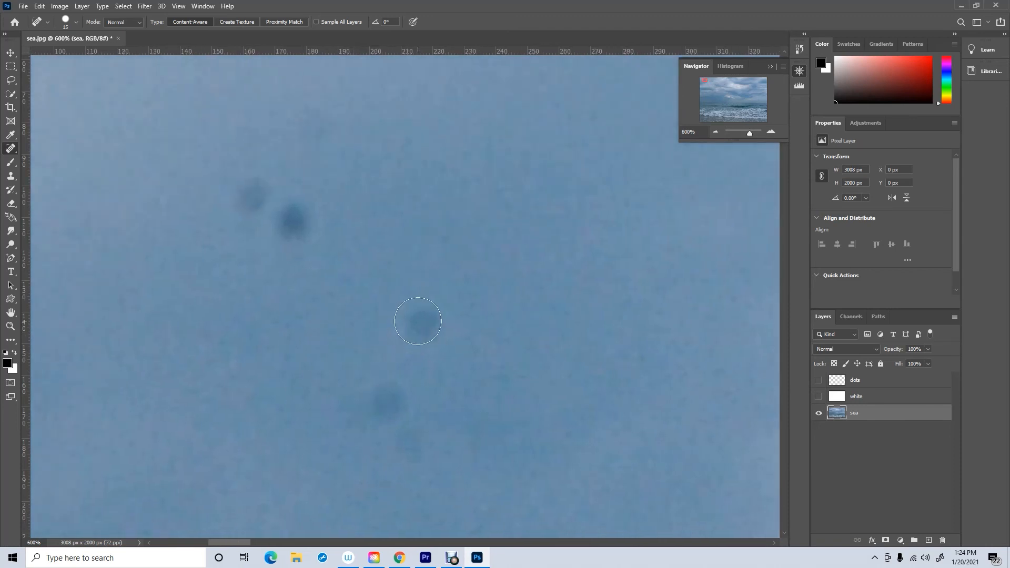
pyautogui.click(428, 311)
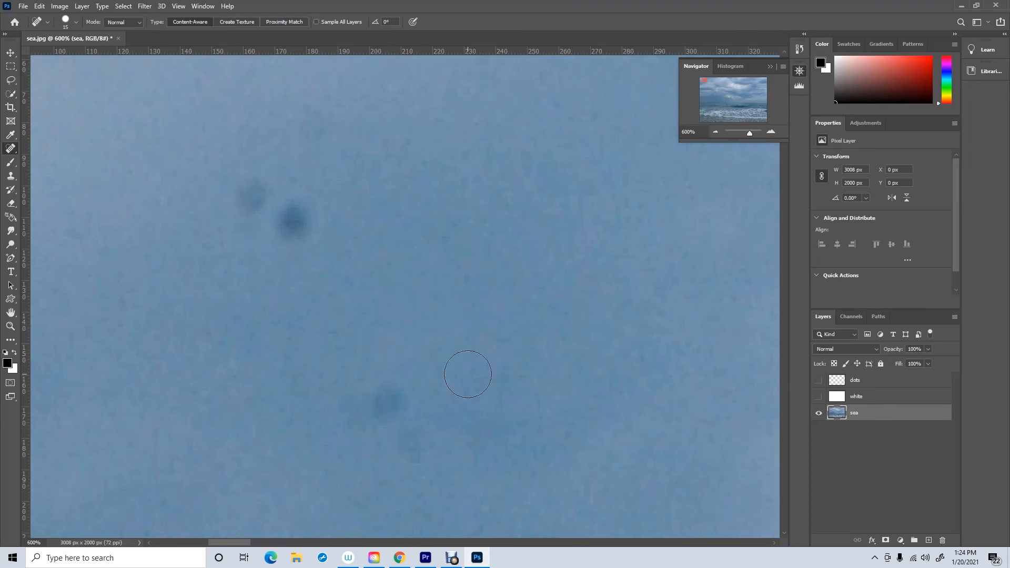
# - Set the Spot Healing Brush hardness to 58% and heal the remaining dark spots in this part of the sky
pyautogui.click(74, 22)
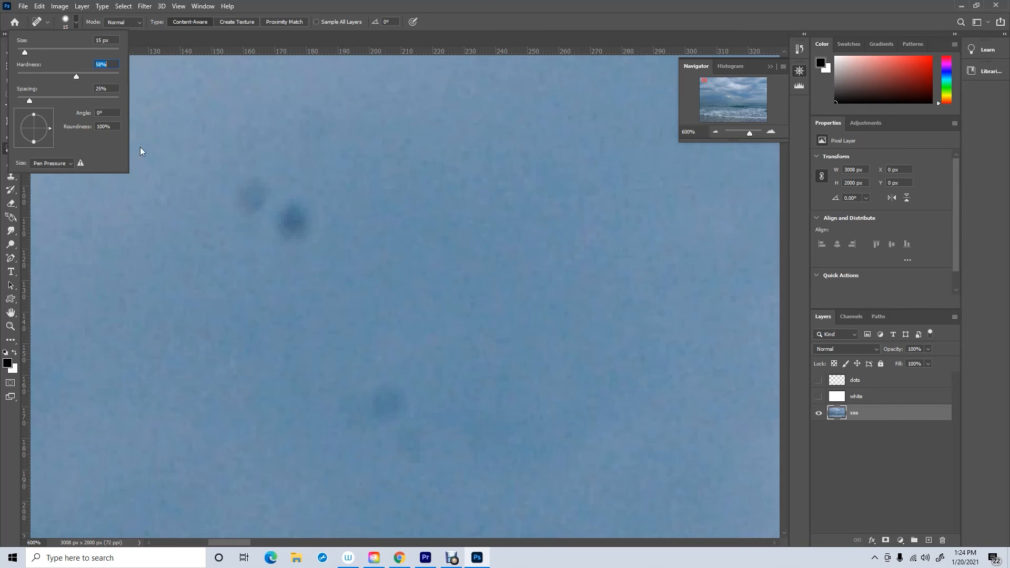
pyautogui.click(293, 221)
pyautogui.click(291, 218)
pyautogui.moveTo(384, 398); pyautogui.dragTo(373, 402)
pyautogui.click(412, 447)
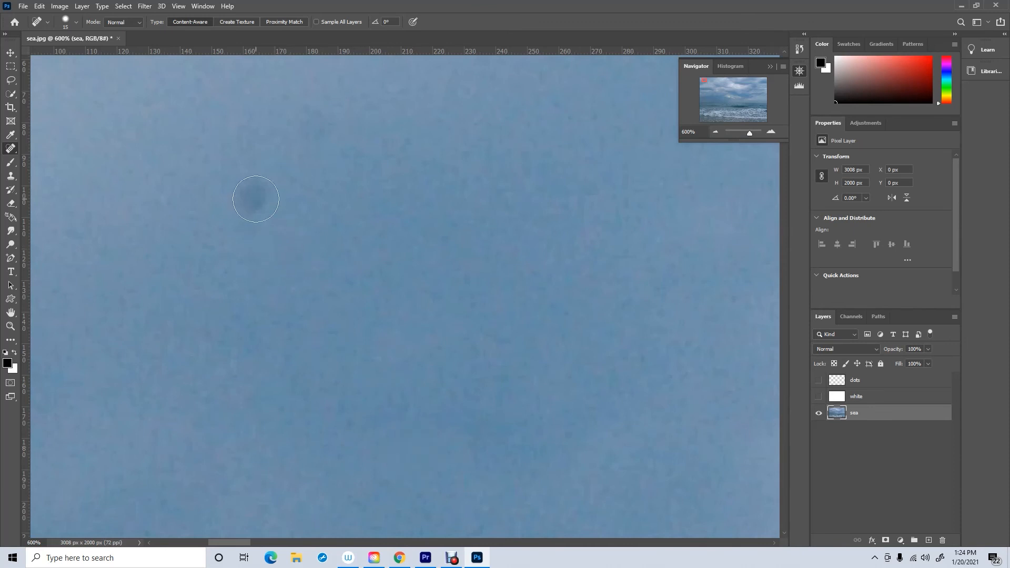
pyautogui.moveTo(256, 199); pyautogui.dragTo(250, 199)
pyautogui.moveTo(314, 115); pyautogui.dragTo(300, 115)
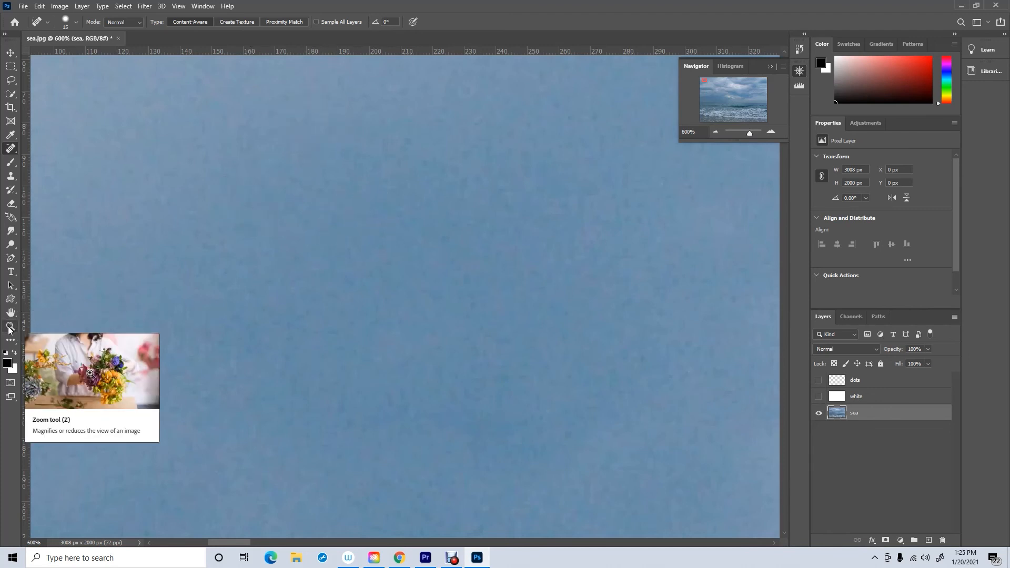
# - Zoom out to 100% and examine the healed corner and the sky below it for remaining spots
pyautogui.click(9, 329)
pyautogui.keyDown('alt'); pyautogui.click(456, 345); pyautogui.keyUp('alt')
pyautogui.keyDown('alt'); pyautogui.click(455, 345); pyautogui.keyUp('alt')
pyautogui.keyDown('alt'); pyautogui.click(456, 345); pyautogui.keyUp('alt')
pyautogui.keyDown('alt'); pyautogui.click(456, 345); pyautogui.keyUp('alt')
pyautogui.keyDown('alt'); pyautogui.click(456, 344); pyautogui.keyUp('alt')
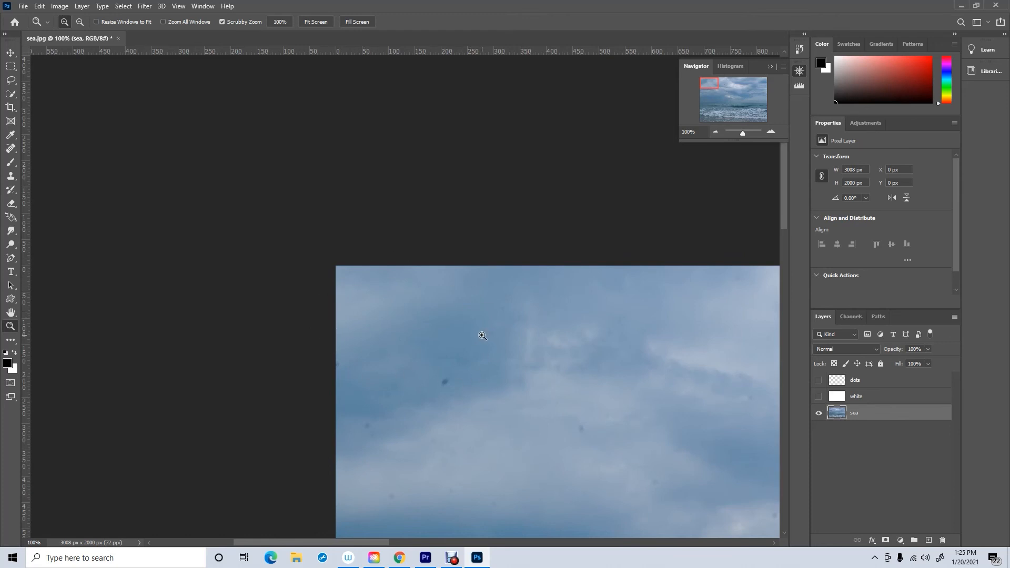
pyautogui.scroll(-5, 482, 335)
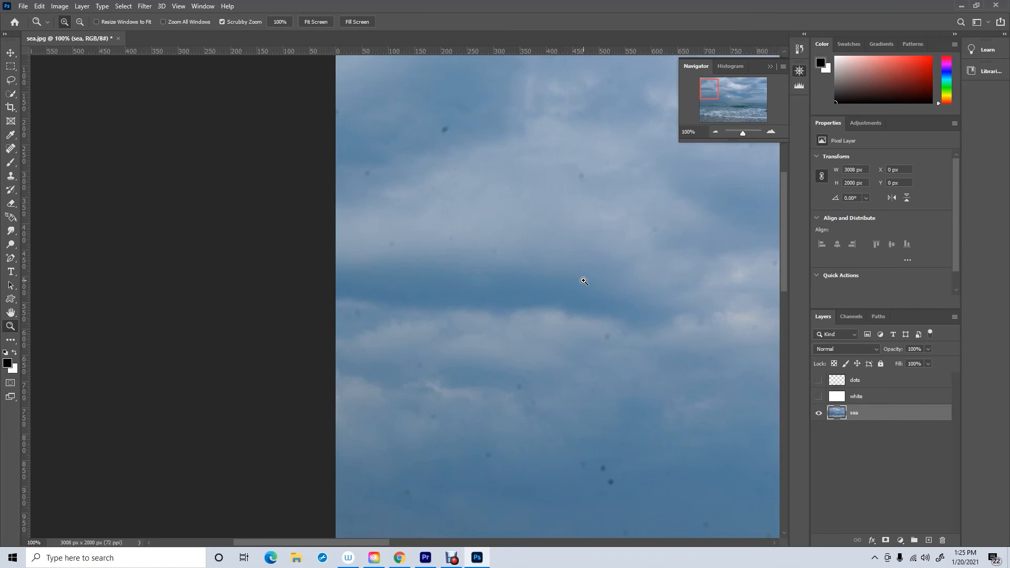
# - Close sea.jpg and open the girl image from the lesson 3 folder
pyautogui.click(118, 38)
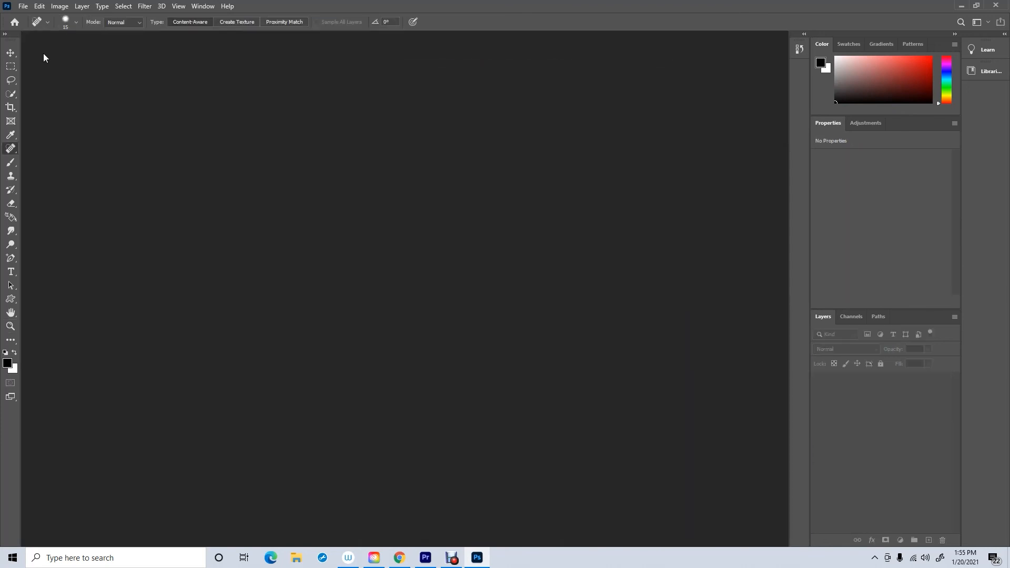
pyautogui.click(23, 6)
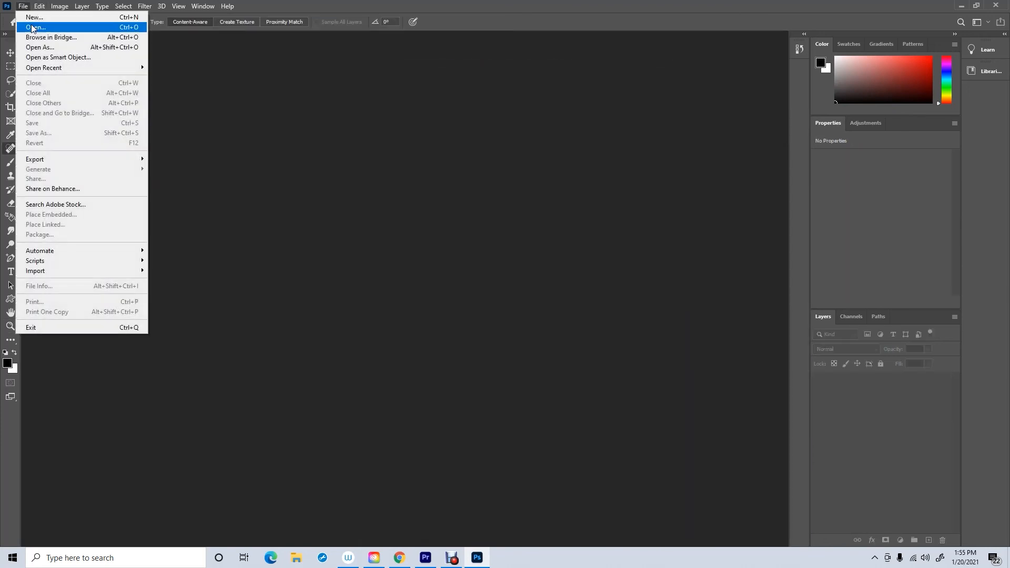
pyautogui.click(33, 28)
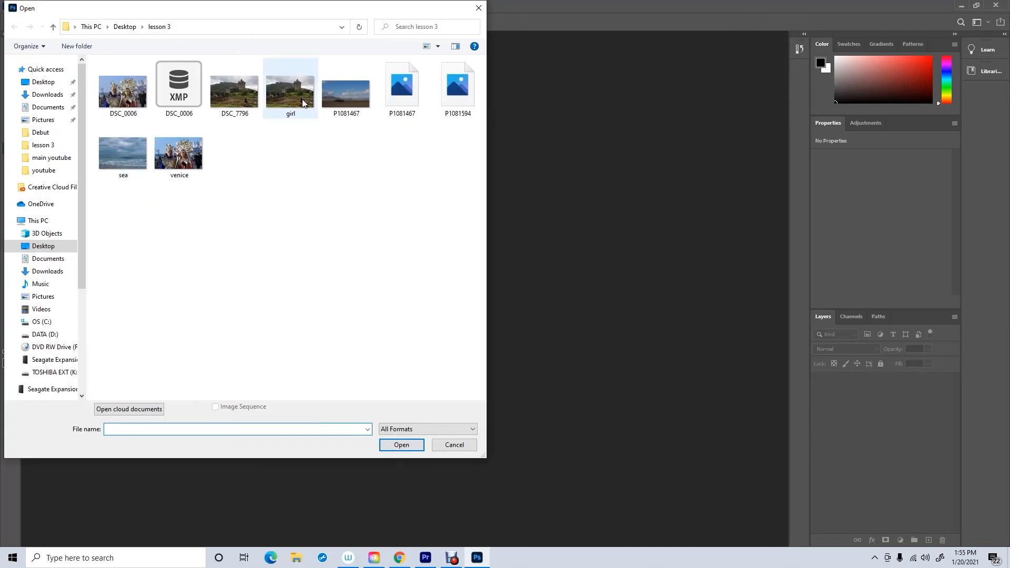
pyautogui.click(301, 86)
pyautogui.click(413, 448)
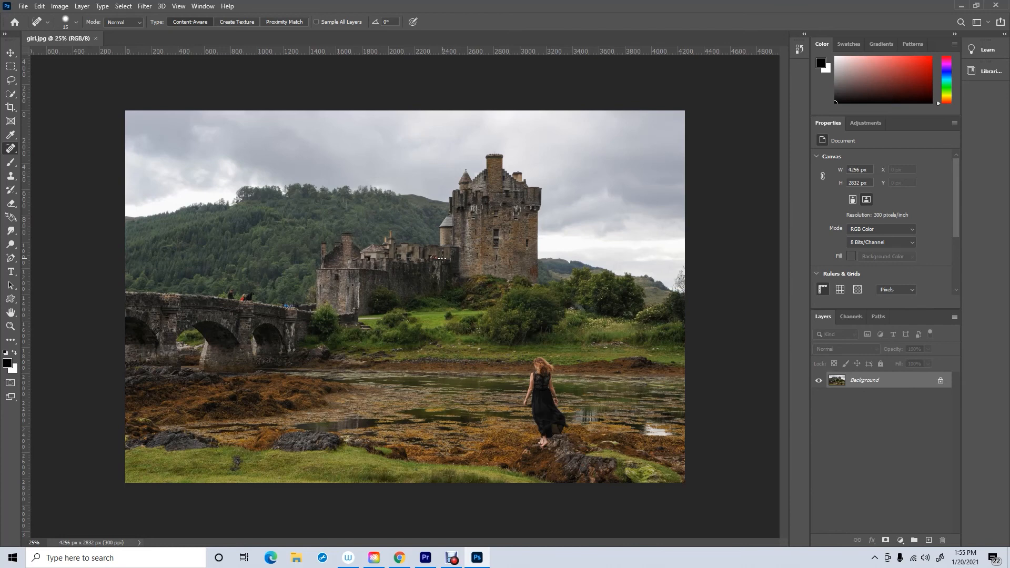
# - Magnify the people on the stone bridge to 300% and set the Spot Healing Brush size to 20 px
pyautogui.click(10, 327)
pyautogui.click(232, 297)
pyautogui.moveTo(243, 299); pyautogui.dragTo(245, 300)
pyautogui.click(13, 150)
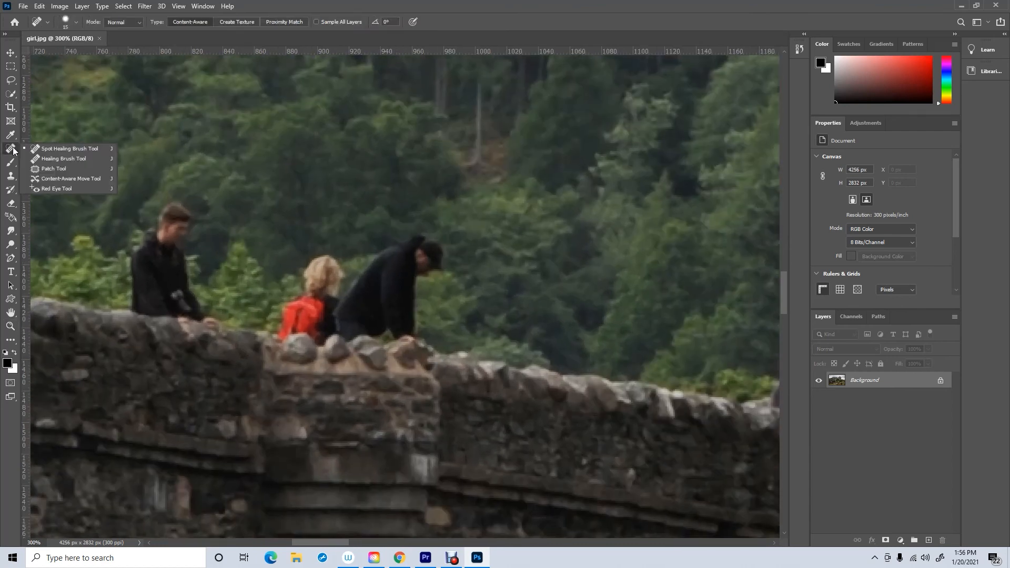
pyautogui.click(66, 148)
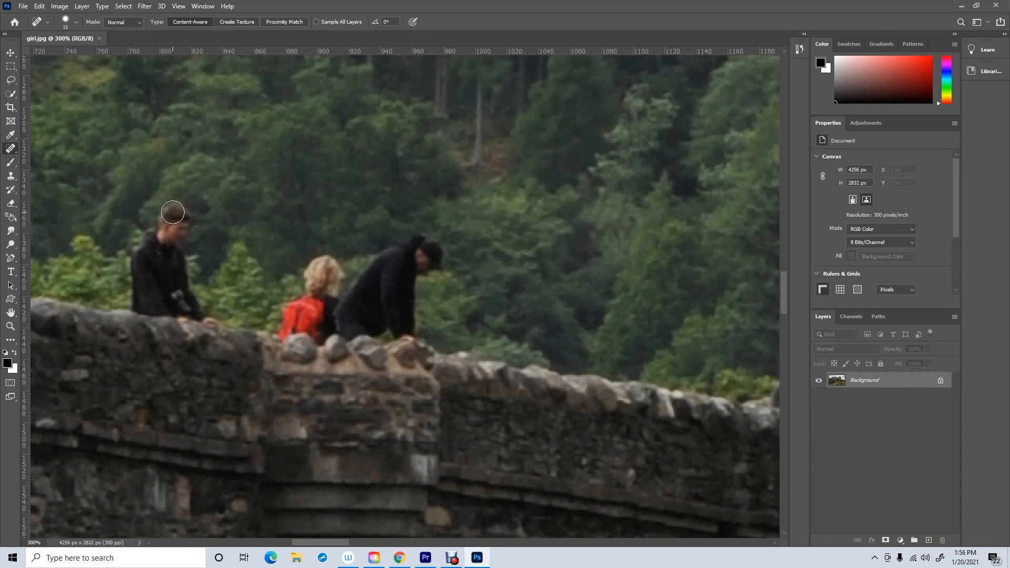
pyautogui.press('[')
pyautogui.press(']')
pyautogui.press(']')
pyautogui.press(']')
pyautogui.click(77, 23)
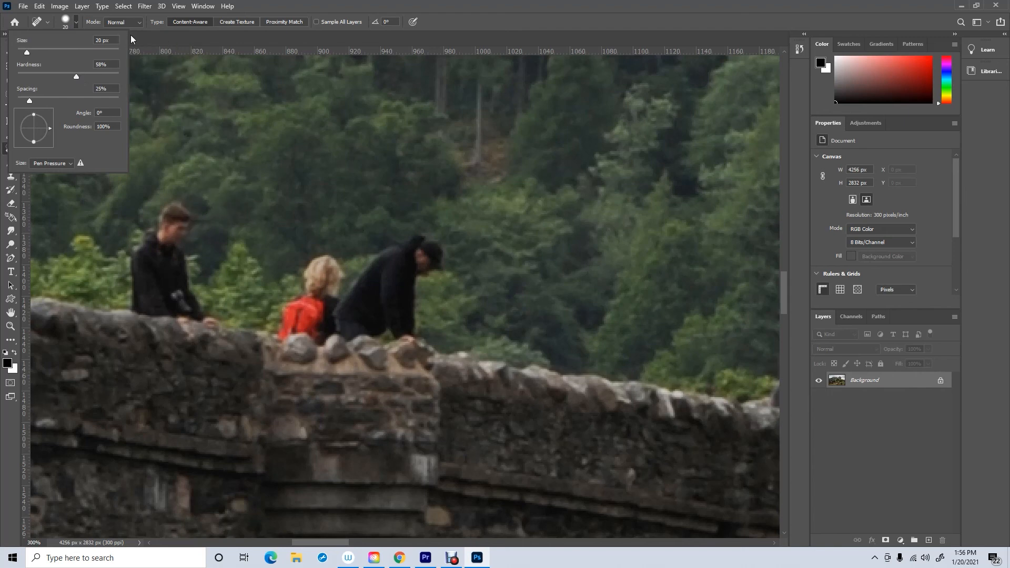
pyautogui.click(148, 35)
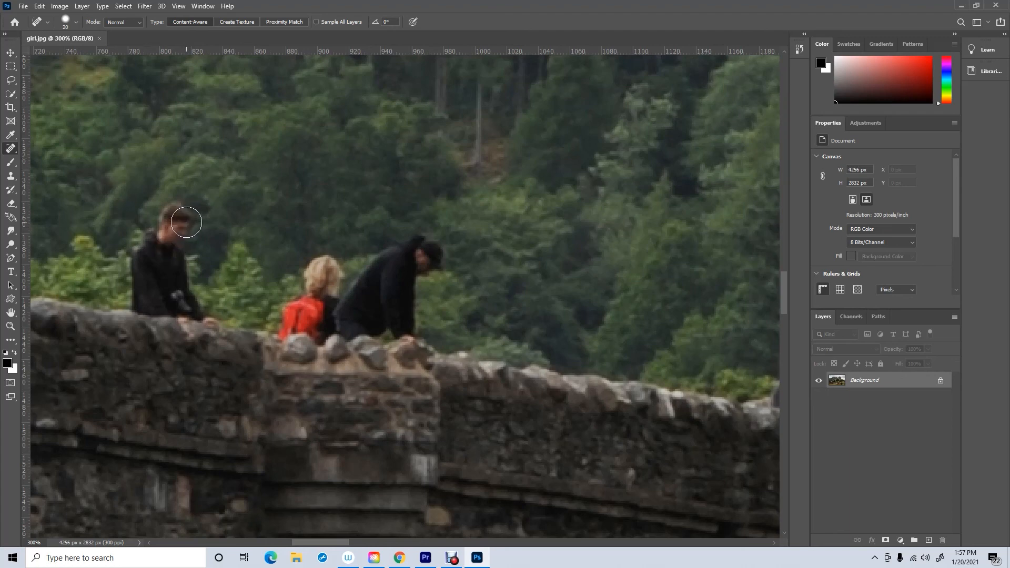
# - Remove the three people standing behind the bridge wall by painting over them with the Spot Healing Brush
pyautogui.click(185, 224)
pyautogui.moveTo(184, 224)
pyautogui.mouseDown()
pyautogui.moveTo(143, 239)
pyautogui.moveTo(135, 295)
pyautogui.moveTo(218, 319)
pyautogui.moveTo(180, 289)
pyautogui.moveTo(178, 219)
pyautogui.moveTo(163, 256)
pyautogui.moveTo(166, 292)
pyautogui.moveTo(139, 274)
pyautogui.moveTo(177, 215)
pyautogui.moveTo(156, 238)
pyautogui.moveTo(152, 264)
pyautogui.moveTo(169, 293)
pyautogui.moveTo(200, 311)
pyautogui.mouseUp()
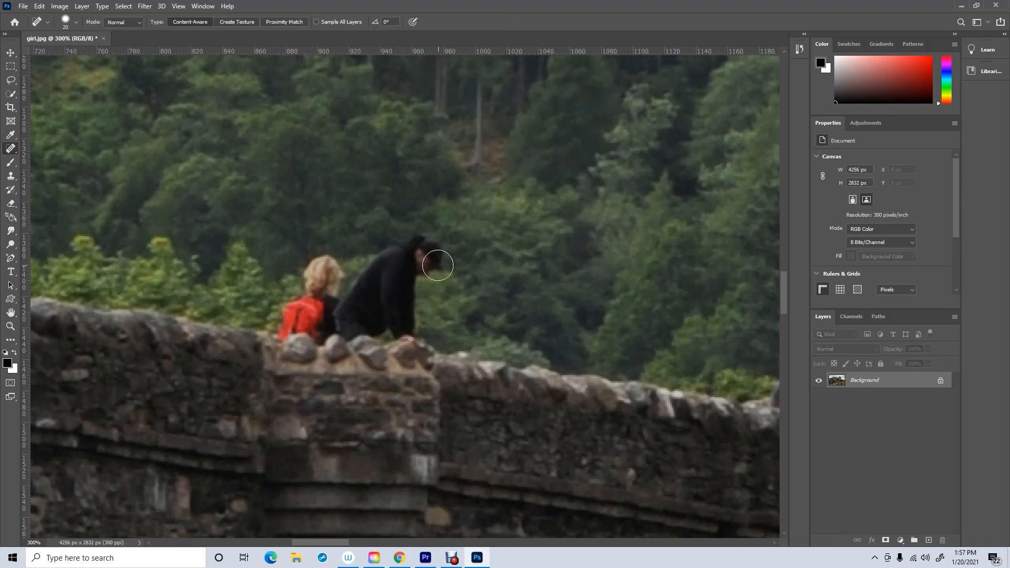
pyautogui.moveTo(431, 256)
pyautogui.mouseDown()
pyautogui.moveTo(408, 244)
pyautogui.moveTo(349, 300)
pyautogui.moveTo(329, 289)
pyautogui.moveTo(331, 260)
pyautogui.moveTo(314, 269)
pyautogui.moveTo(309, 295)
pyautogui.moveTo(282, 324)
pyautogui.moveTo(305, 317)
pyautogui.moveTo(318, 331)
pyautogui.moveTo(373, 324)
pyautogui.moveTo(388, 333)
pyautogui.moveTo(406, 316)
pyautogui.moveTo(408, 266)
pyautogui.moveTo(393, 263)
pyautogui.moveTo(374, 295)
pyautogui.moveTo(377, 270)
pyautogui.moveTo(360, 298)
pyautogui.moveTo(330, 279)
pyautogui.moveTo(341, 281)
pyautogui.mouseUp()
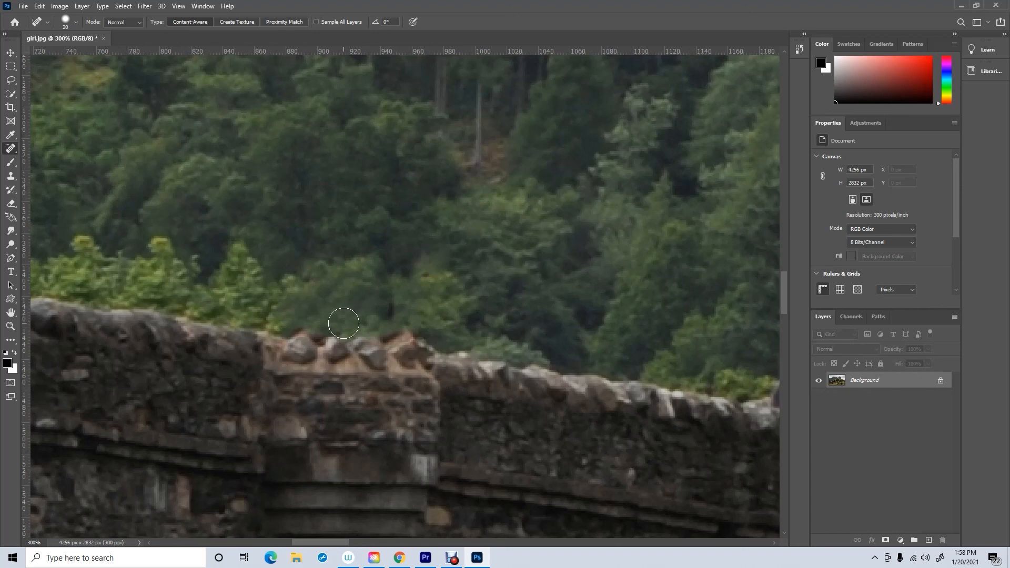
# - Zoom out to 50% and examine the retouched bridge wall against the surrounding landscape
pyautogui.click(11, 327)
pyautogui.keyDown('alt'); pyautogui.click(321, 329); pyautogui.keyUp('alt')
pyautogui.keyDown('alt'); pyautogui.click(321, 329); pyautogui.keyUp('alt')
pyautogui.keyDown('alt'); pyautogui.click(321, 329); pyautogui.keyUp('alt')
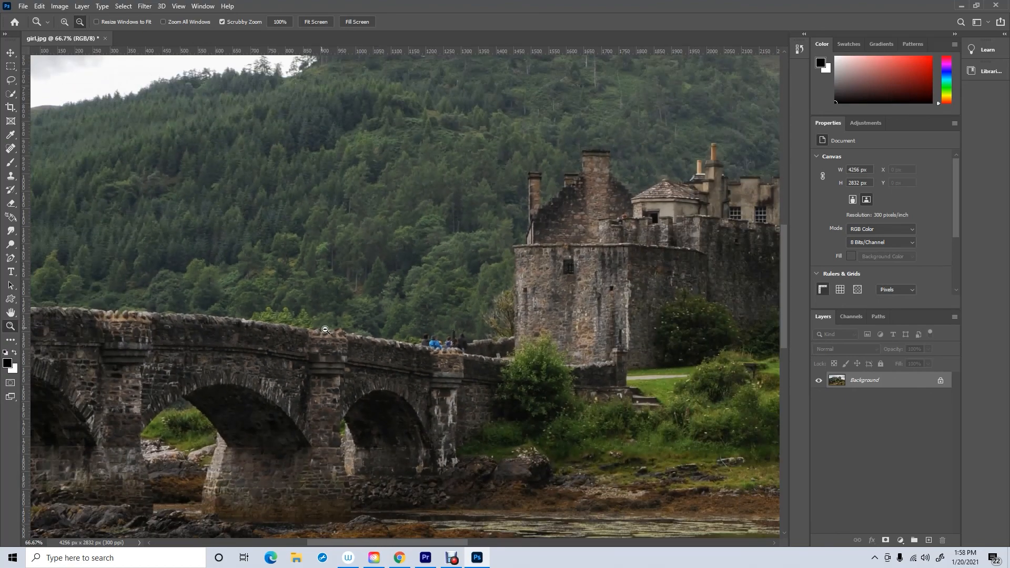
pyautogui.keyDown('alt'); pyautogui.click(310, 330); pyautogui.keyUp('alt')
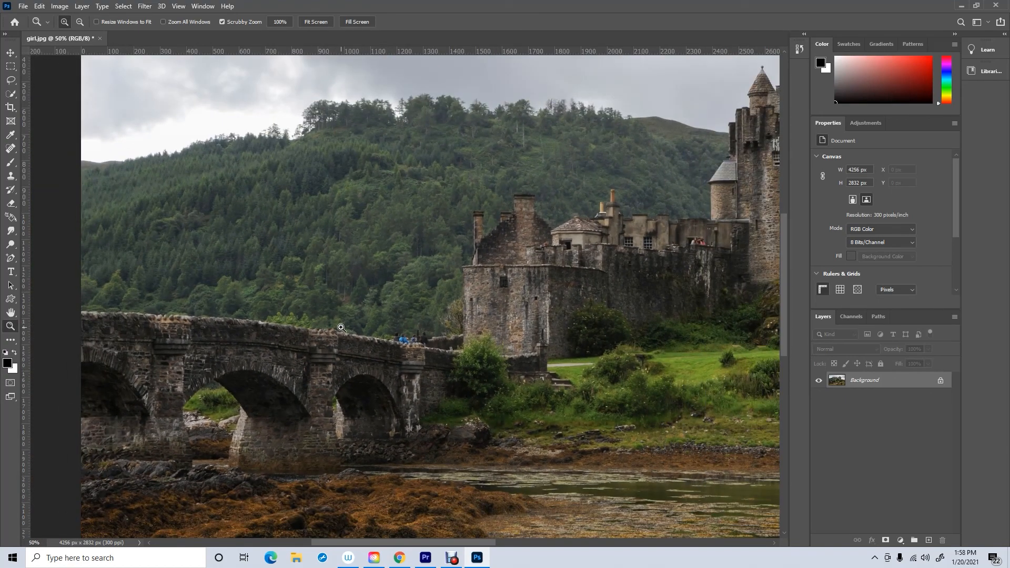